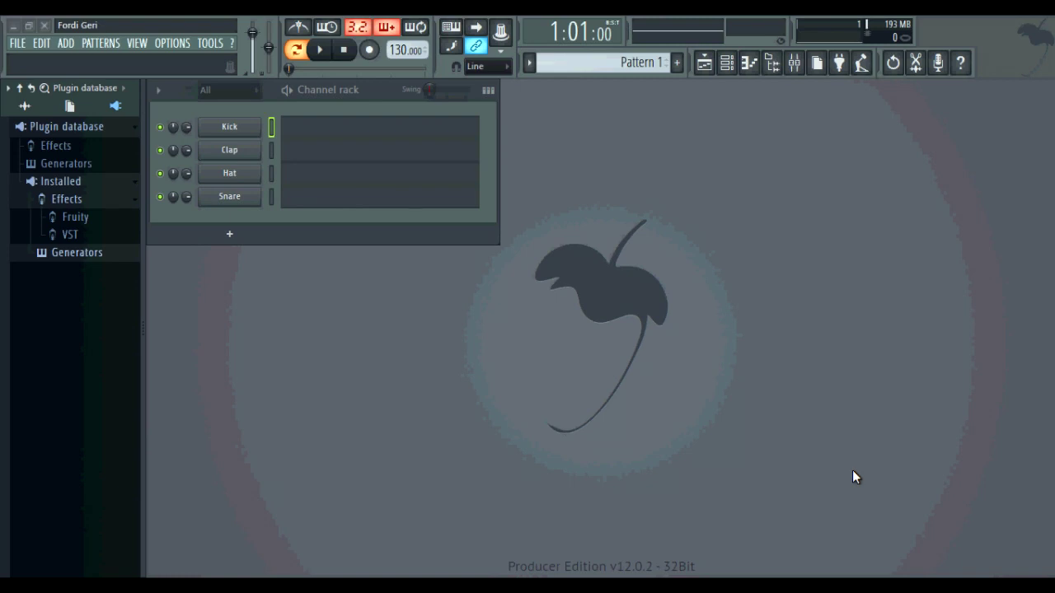
Step: Open the Kick channel's sampler, then close it to leave only the channel rack
left_click(231, 130)
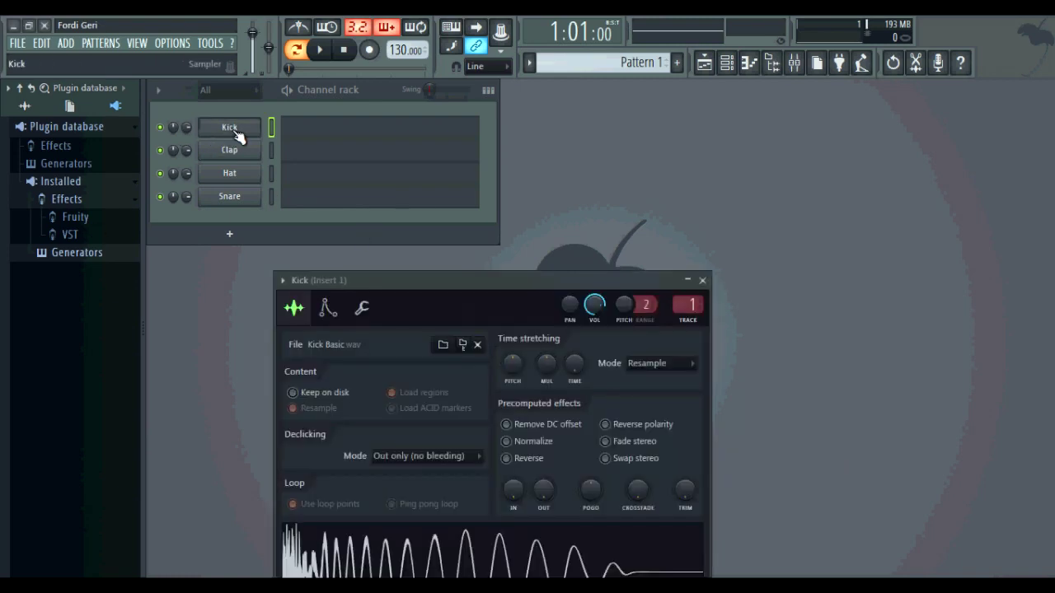
left_click(703, 281)
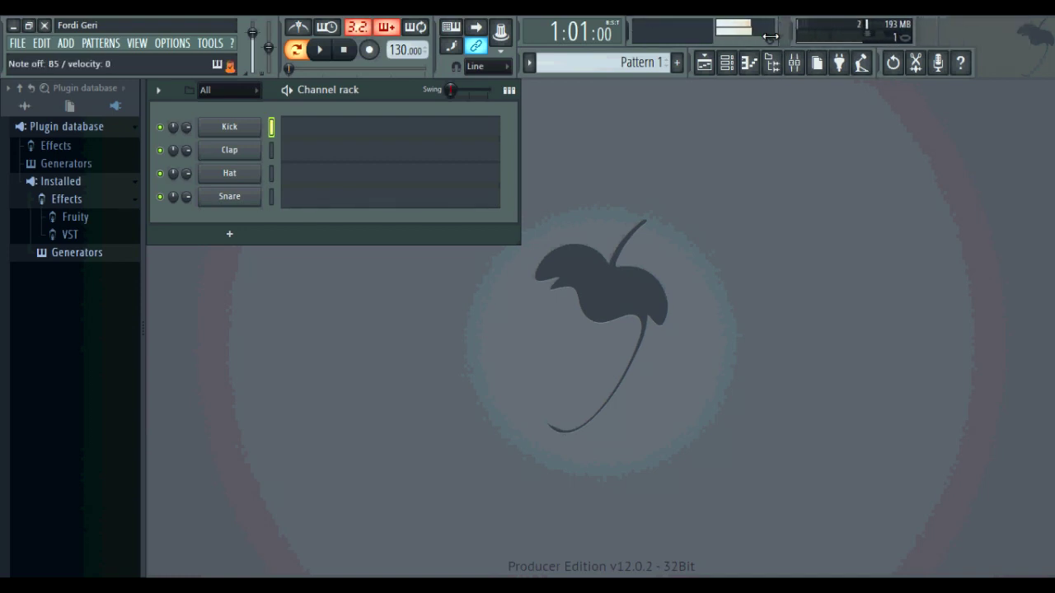
Step: Widen and then narrow the hint display, and shift the CPU/memory monitor left
left_click_drag(770, 36, 923, 33)
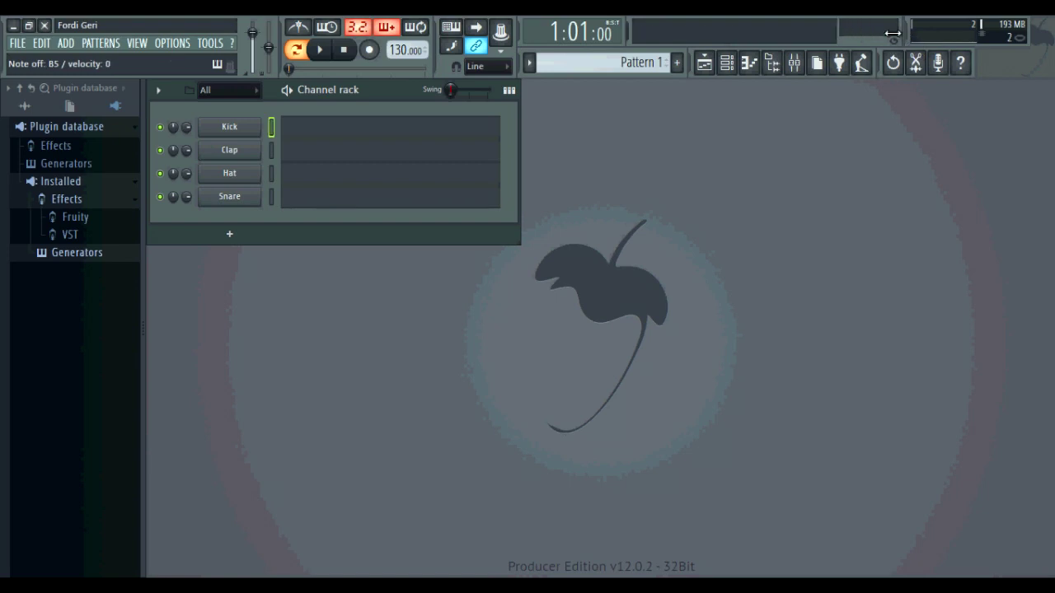
left_click_drag(893, 33, 805, 38)
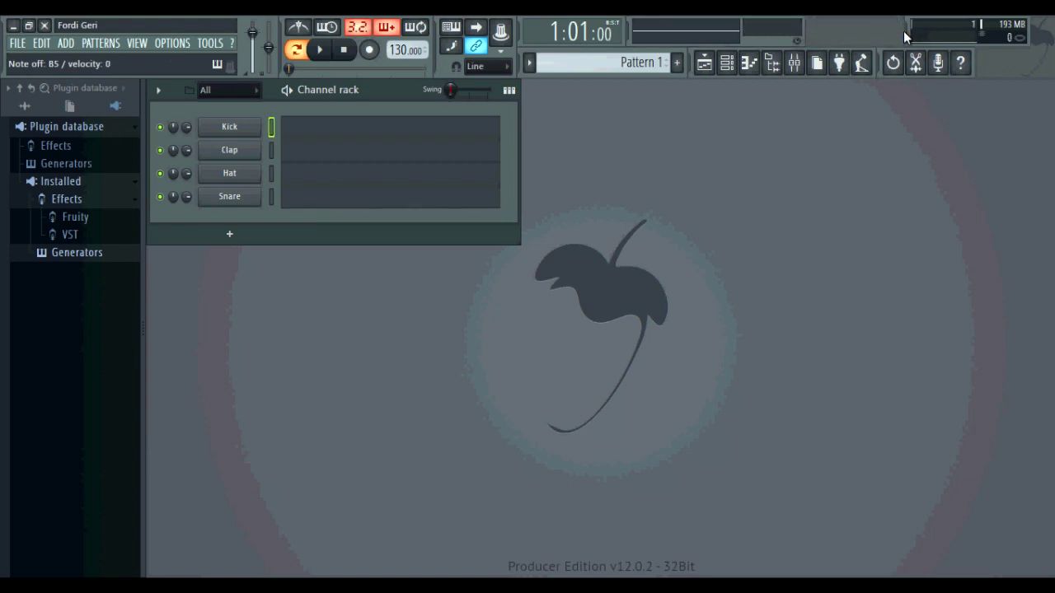
left_click_drag(900, 36, 801, 40)
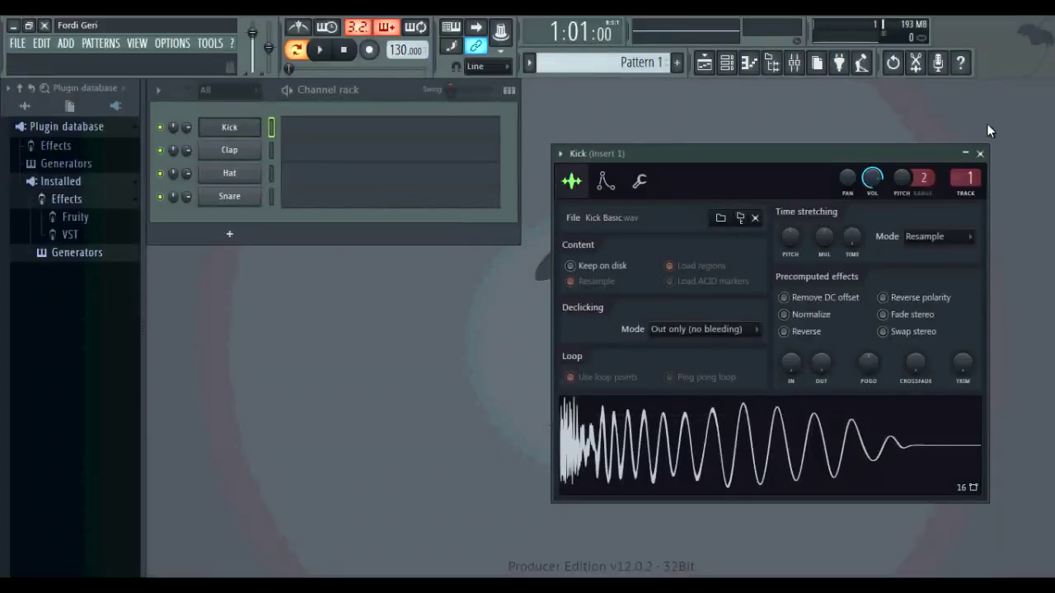
Step: Close the Kick sampler and insert an FPC drum channel above Kick
left_click(980, 154)
right_click(238, 129)
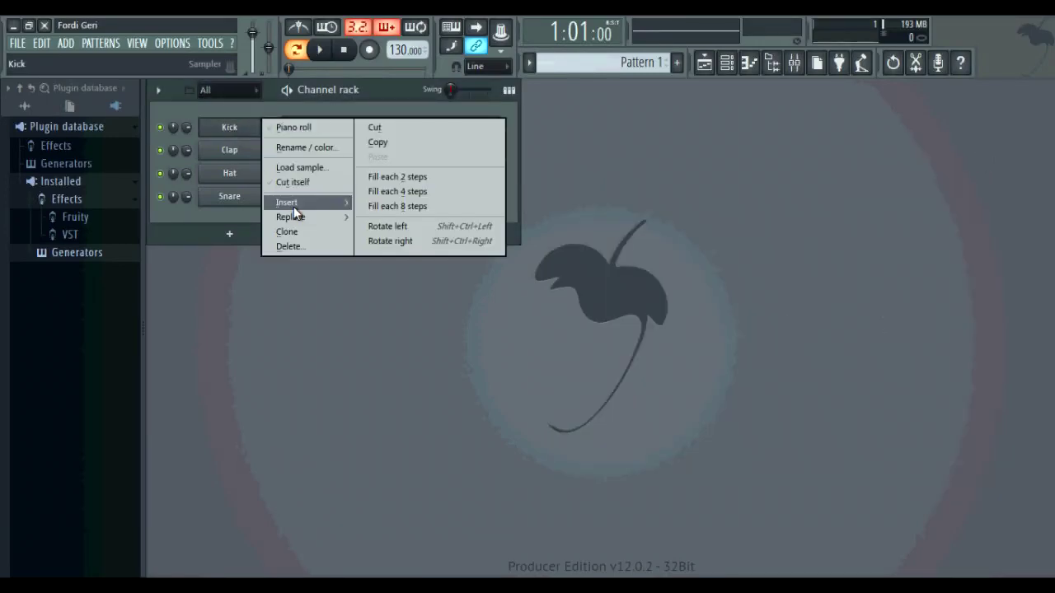
mouse_move(288, 202)
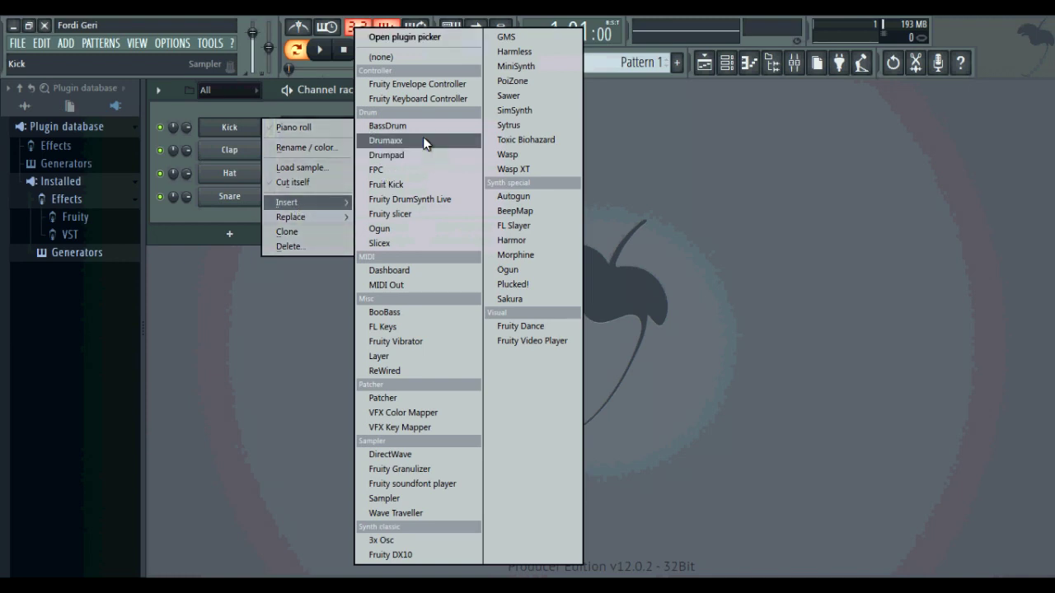
left_click(427, 170)
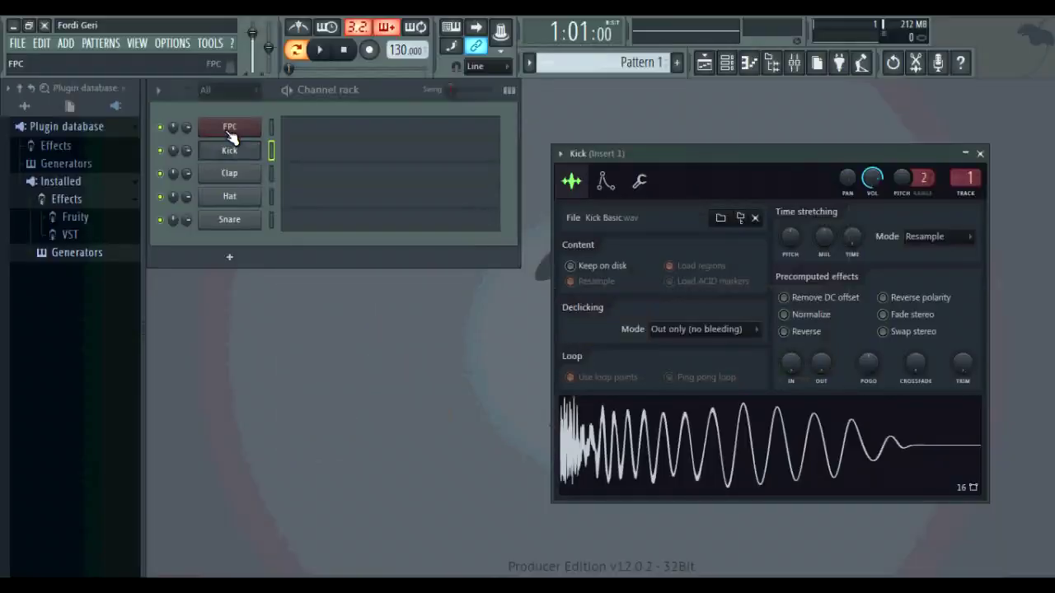
Step: Open the FPC window, view its channel settings, and route FPC to the Master track
left_click(228, 131)
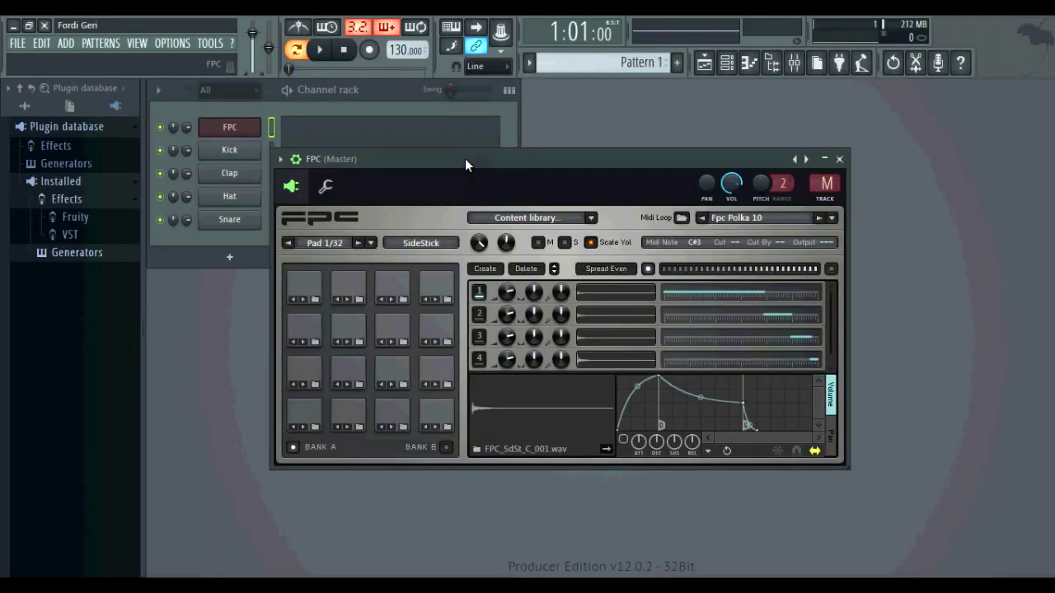
left_click_drag(465, 159, 438, 187)
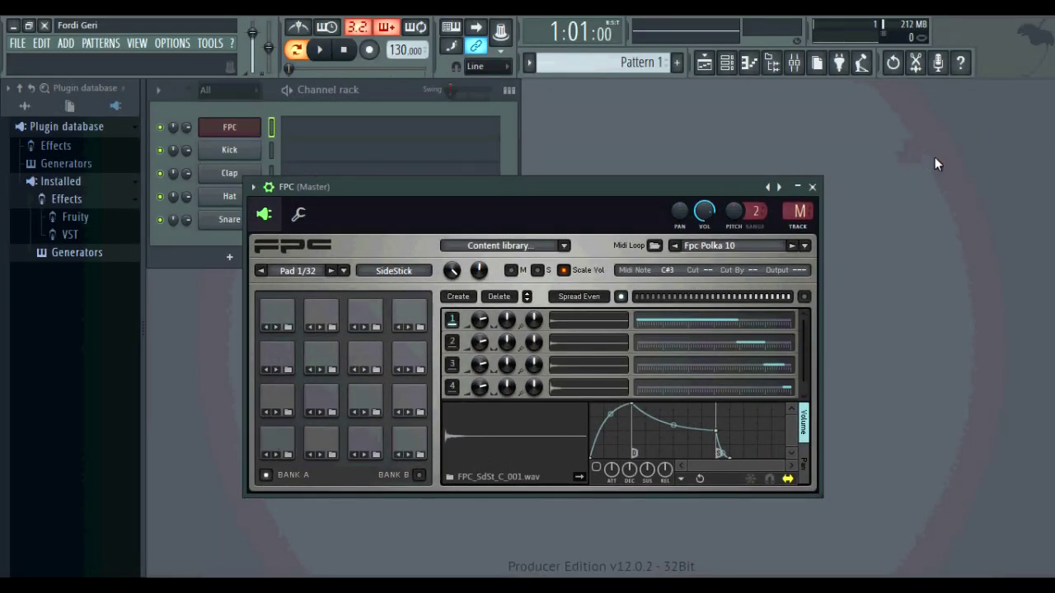
left_click(299, 216)
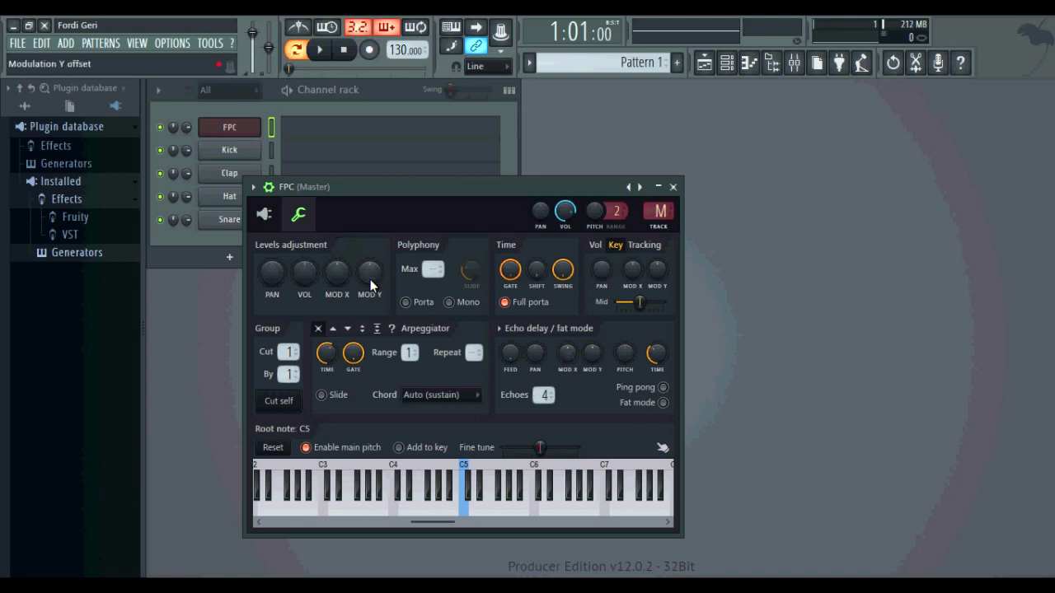
left_click(265, 216)
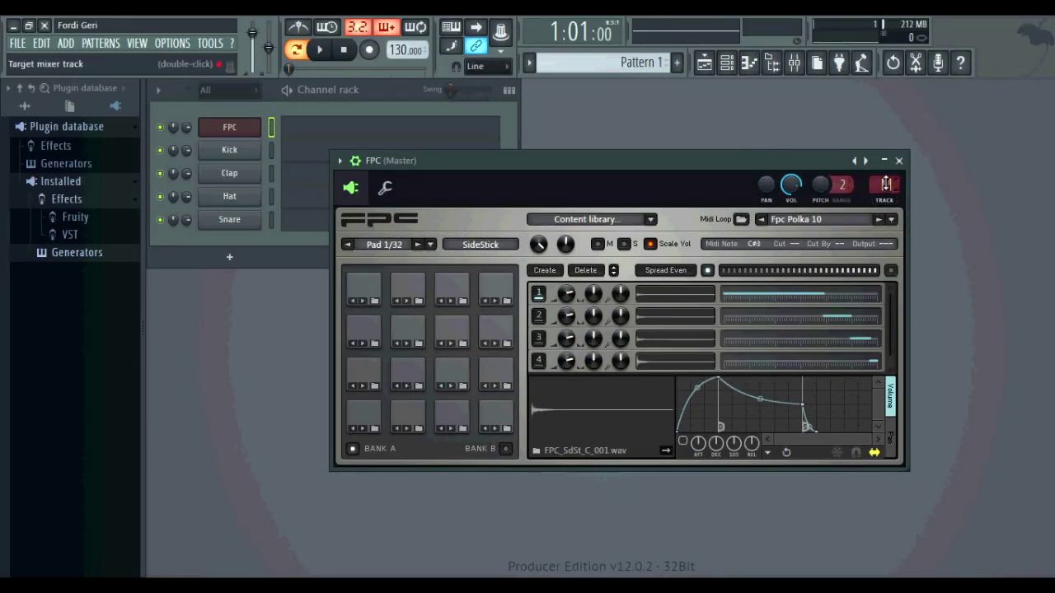
left_click_drag(887, 185, 880, 211)
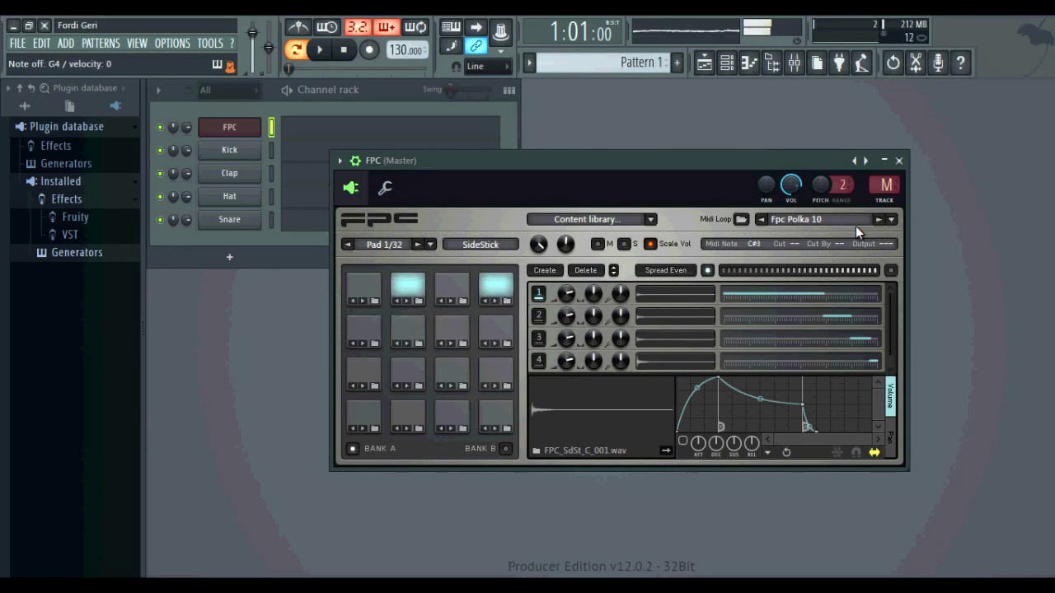
left_click(339, 160)
Step: Try the Breakbeat and 707 FPC presets, then load the Linn kit
mouse_move(358, 206)
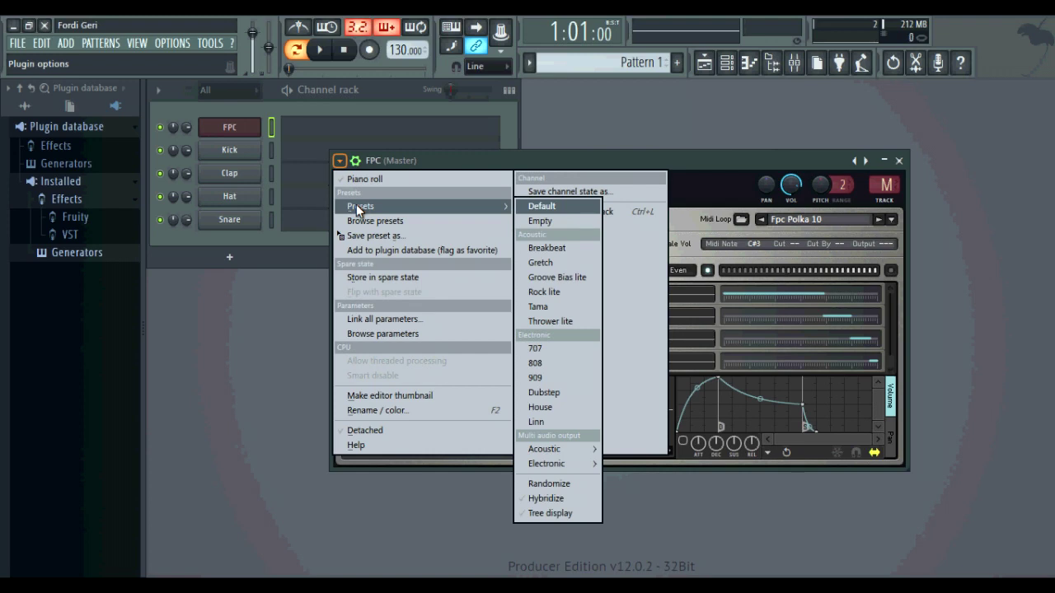
left_click(593, 249)
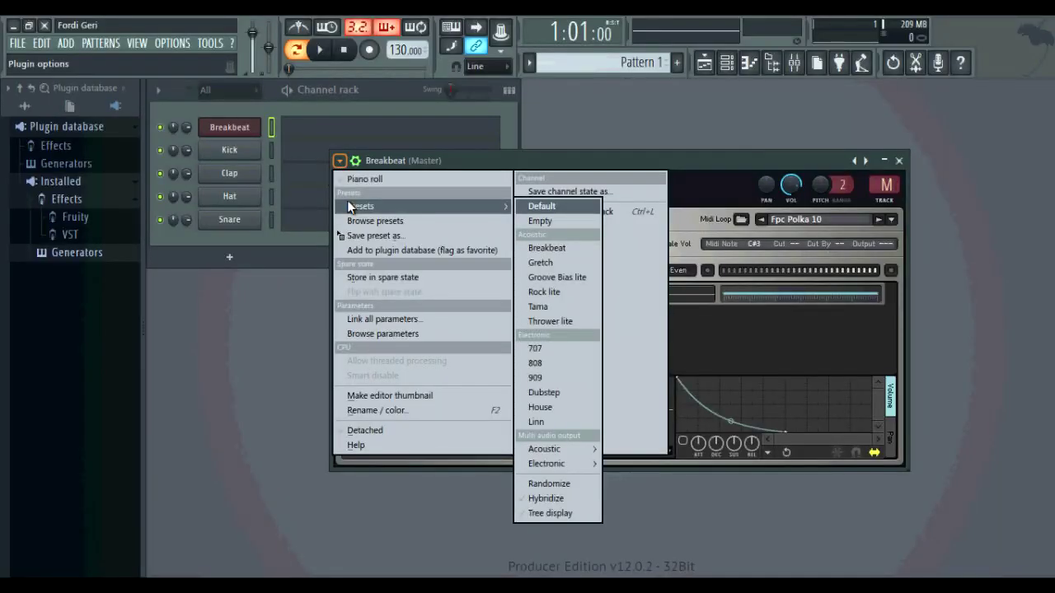
left_click(535, 347)
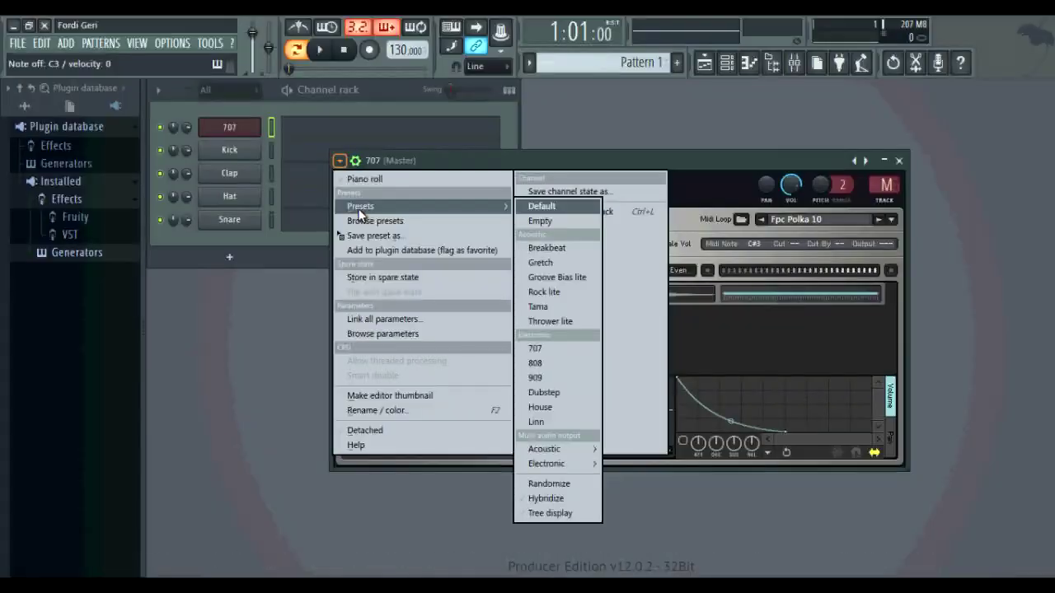
left_click(538, 422)
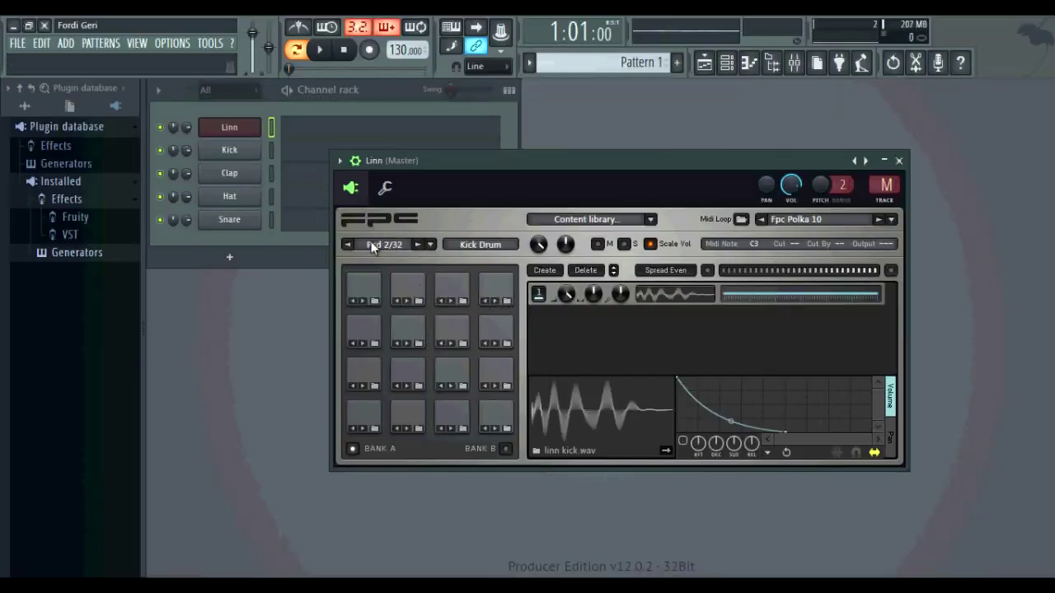
Step: Try the Dubstep FPC preset, then switch to the Rock lite kit
left_click(339, 161)
mouse_move(344, 199)
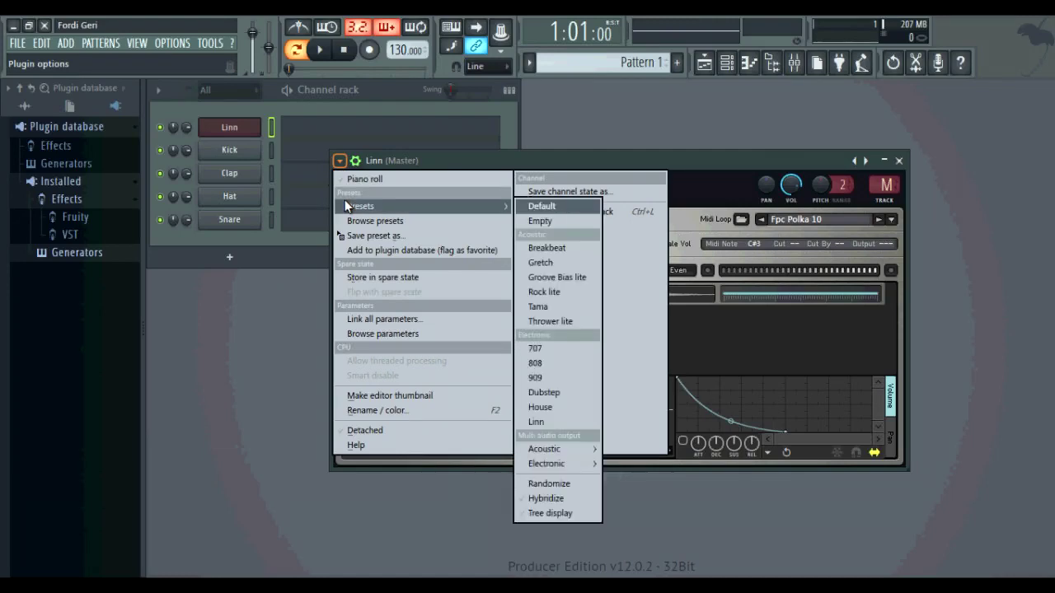
left_click(566, 392)
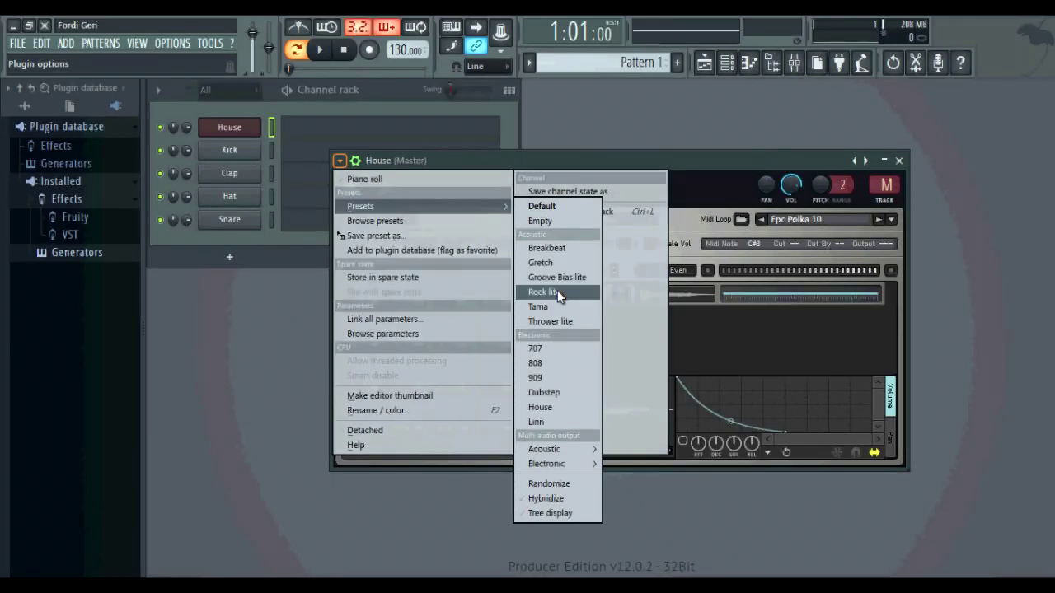
left_click(559, 293)
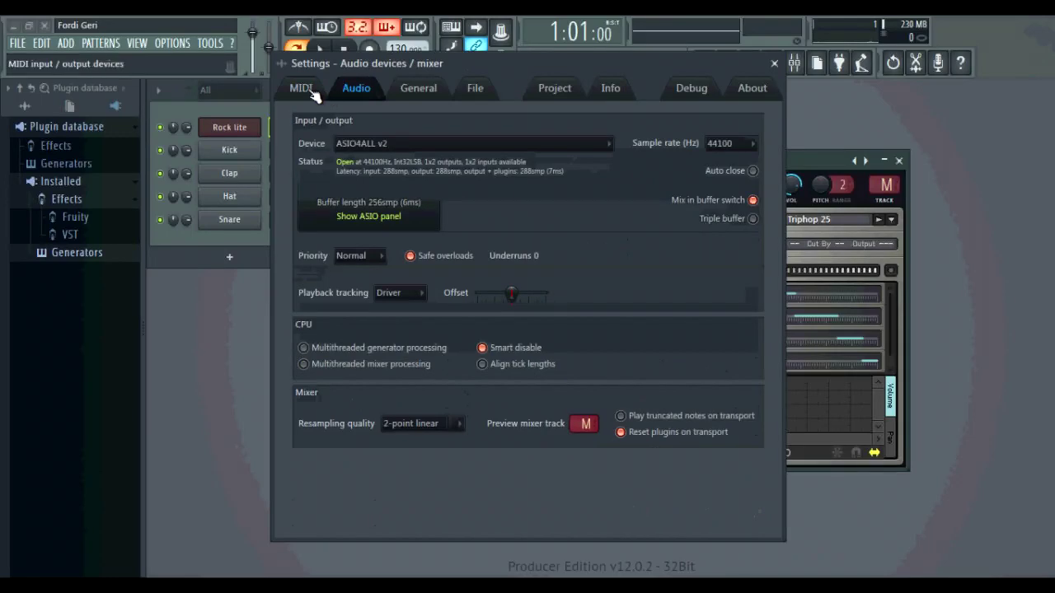
Step: Look through the MIDI and Audio settings pages, ending on the General page
left_click(313, 92)
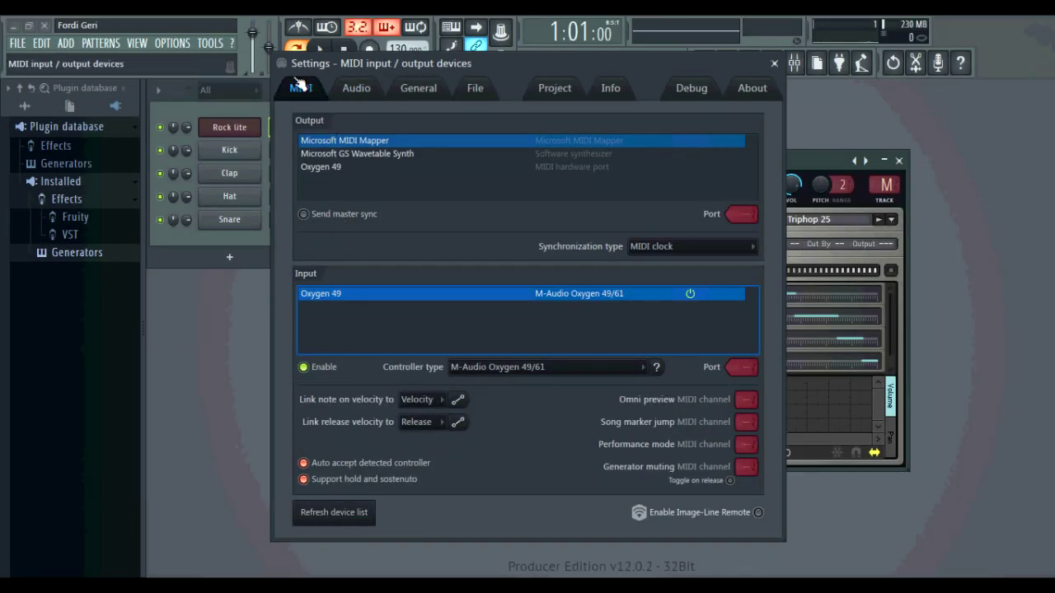
left_click(356, 88)
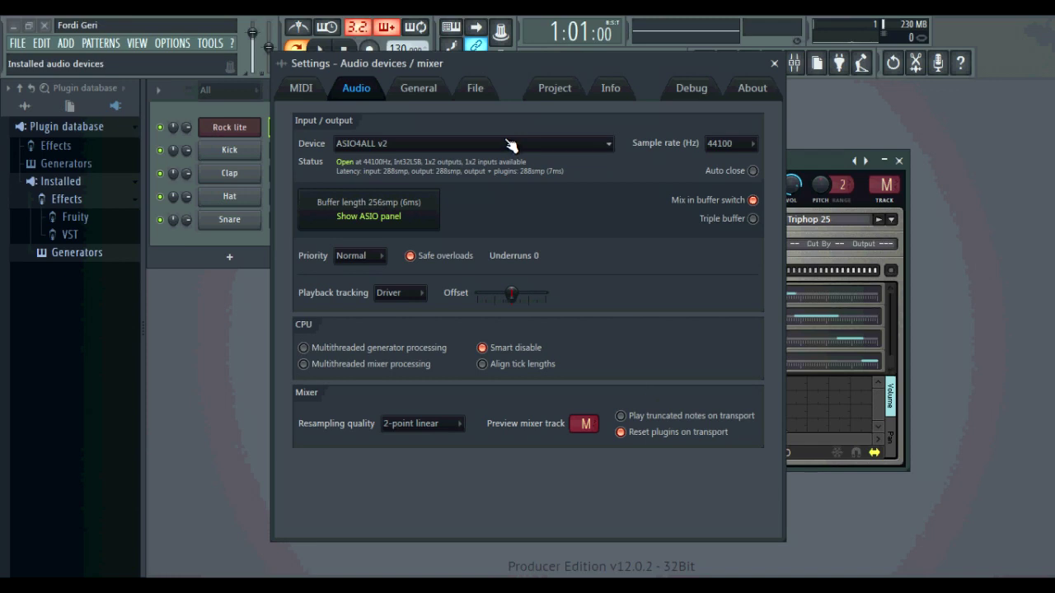
left_click(419, 88)
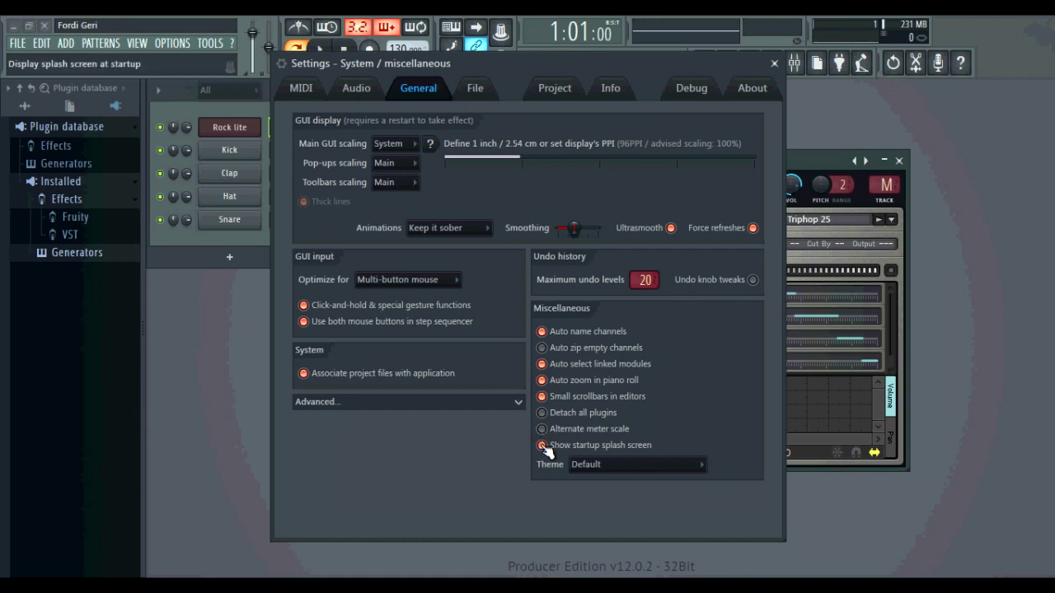
Step: Keep the Default theme, set animations to Entertain me, close Settings and the project
left_click(703, 466)
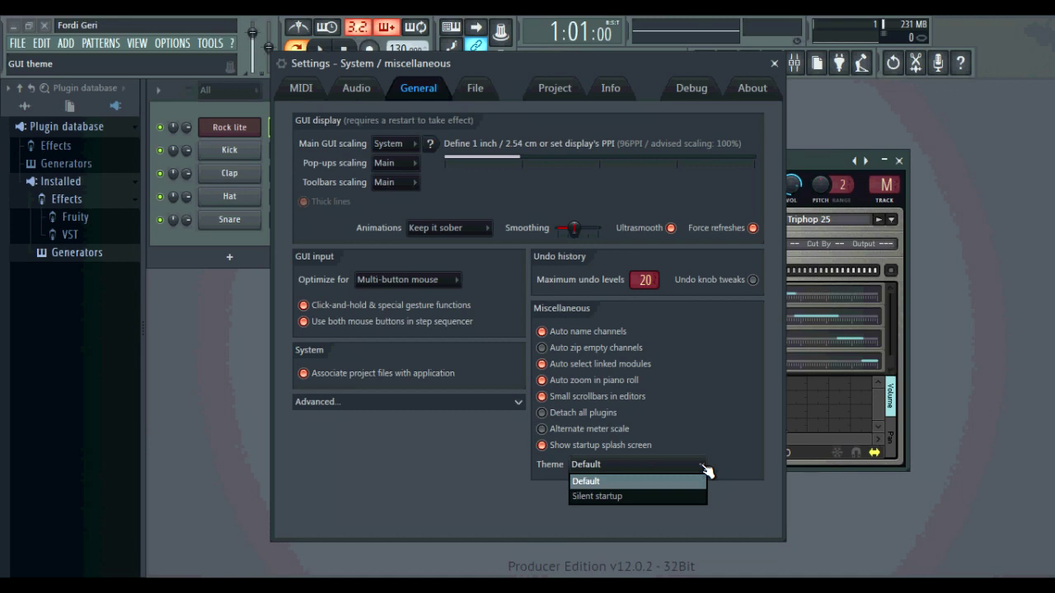
left_click(701, 481)
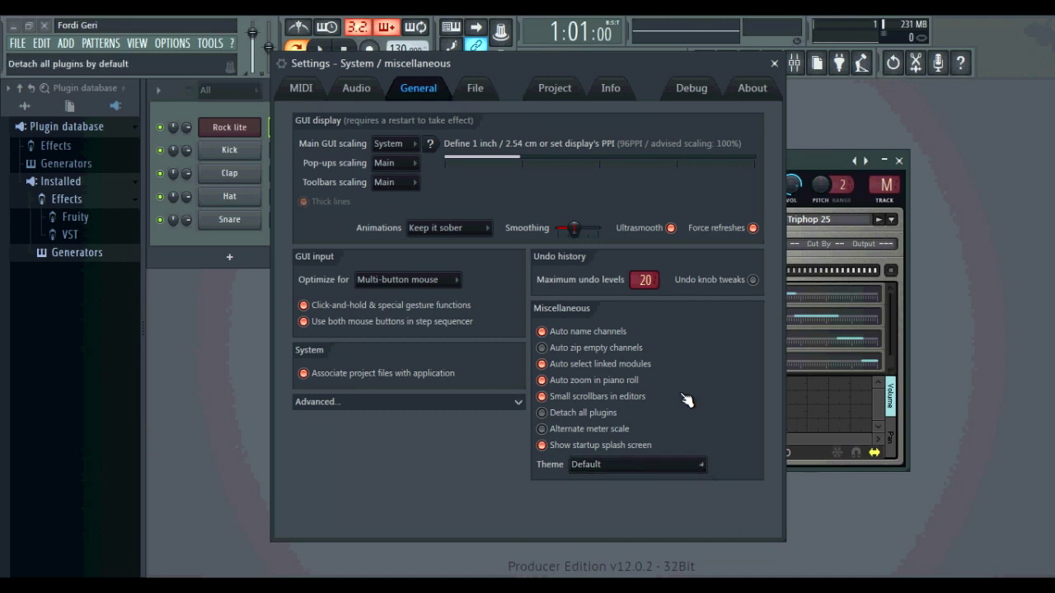
left_click(519, 404)
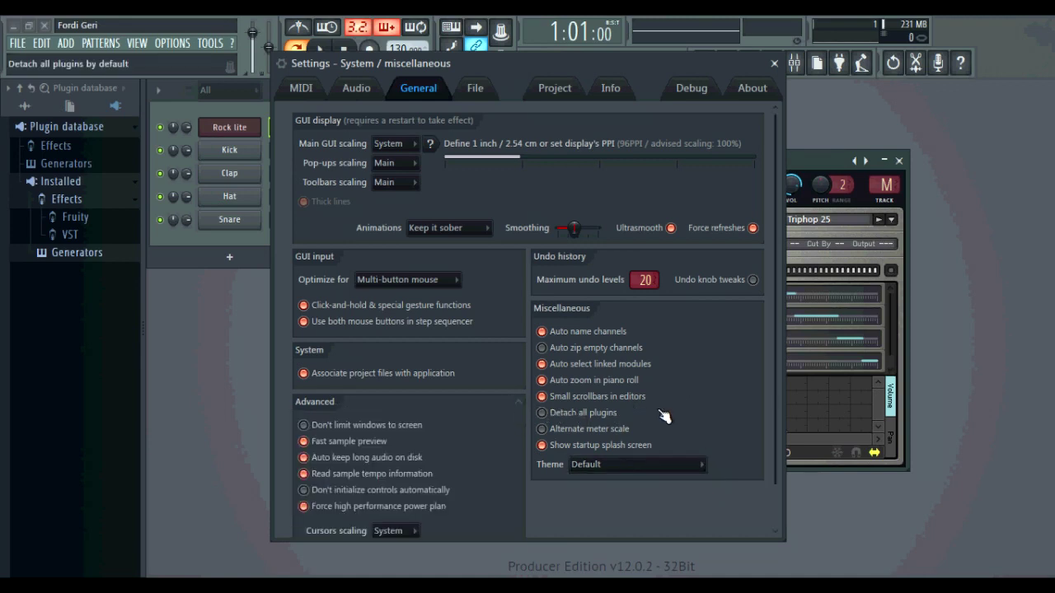
scroll(606, 416, "down", 1)
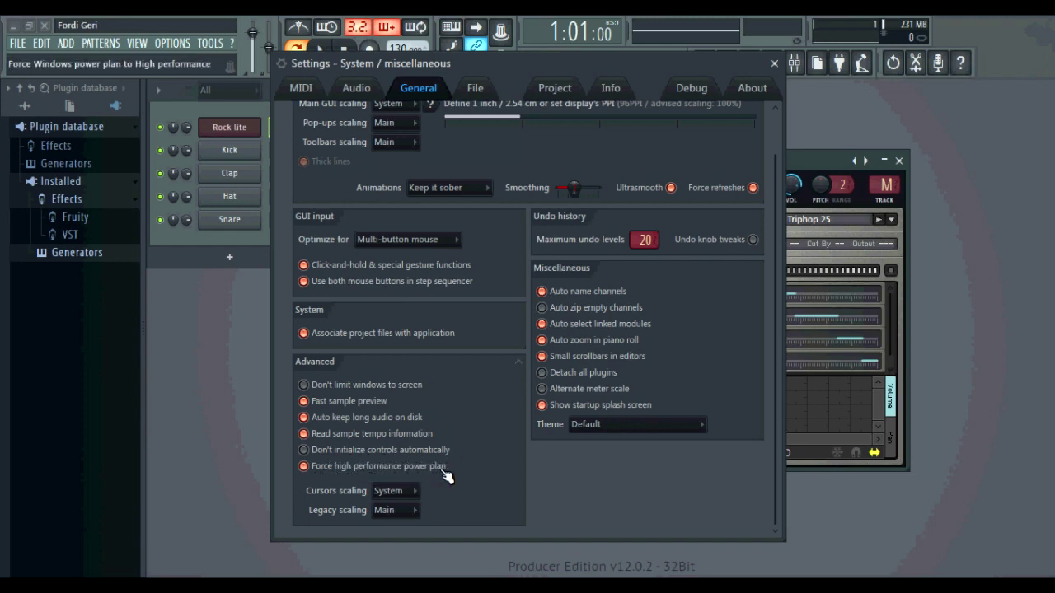
scroll(577, 428, "up", 2)
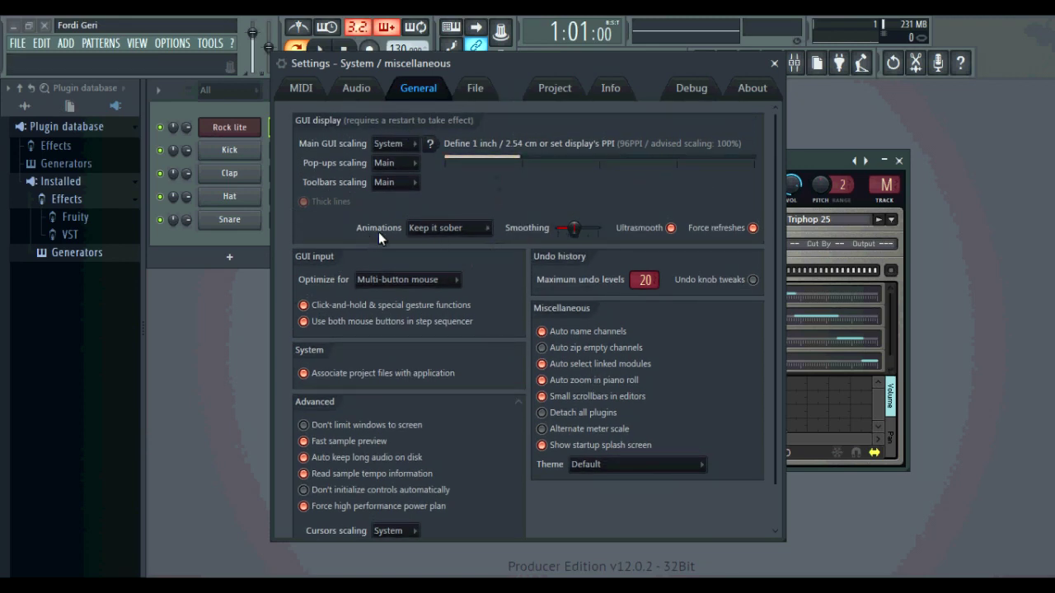
left_click(489, 229)
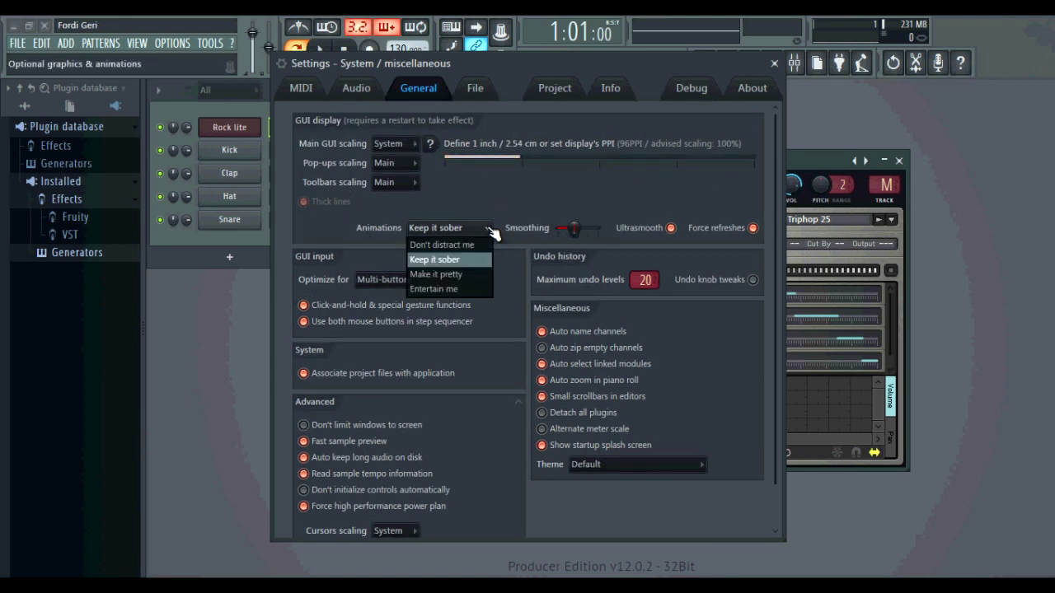
left_click(449, 289)
left_click(774, 63)
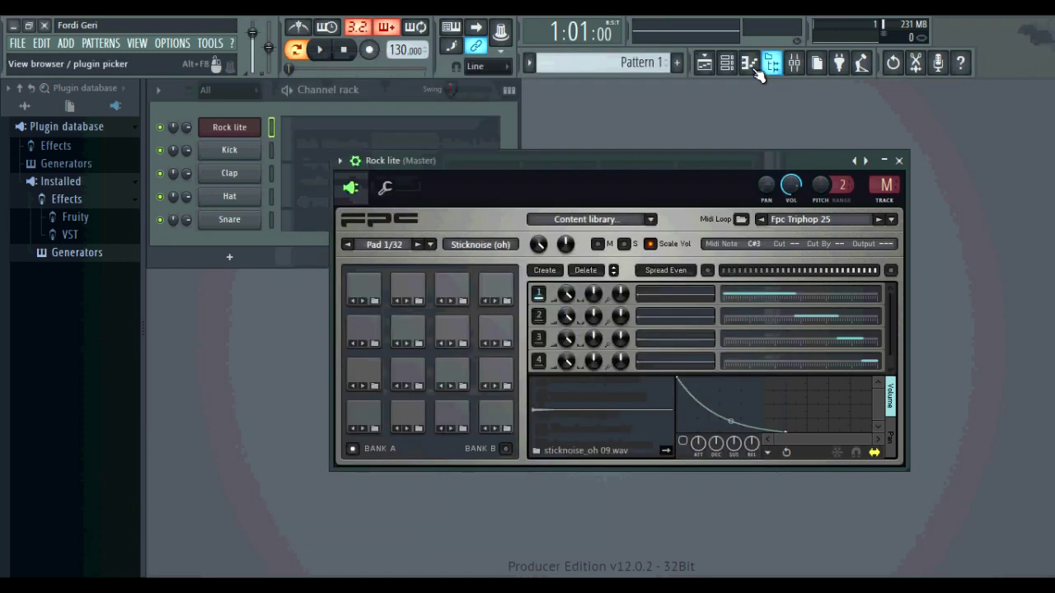
left_click(44, 25)
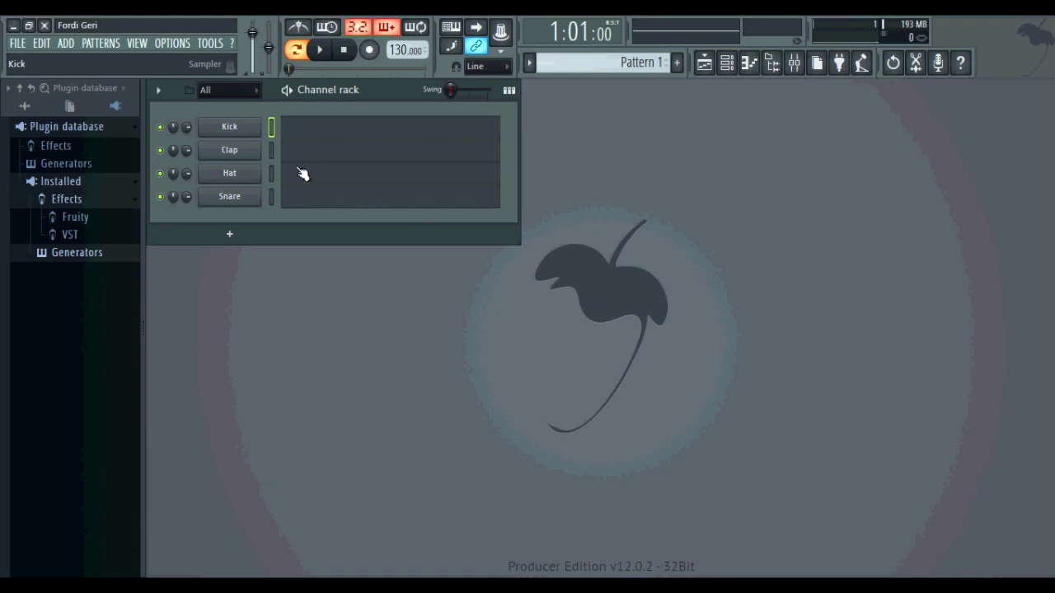
Step: Open Settings with F10 and cycle through the MIDI, Audio, General and File pages
key("F10")
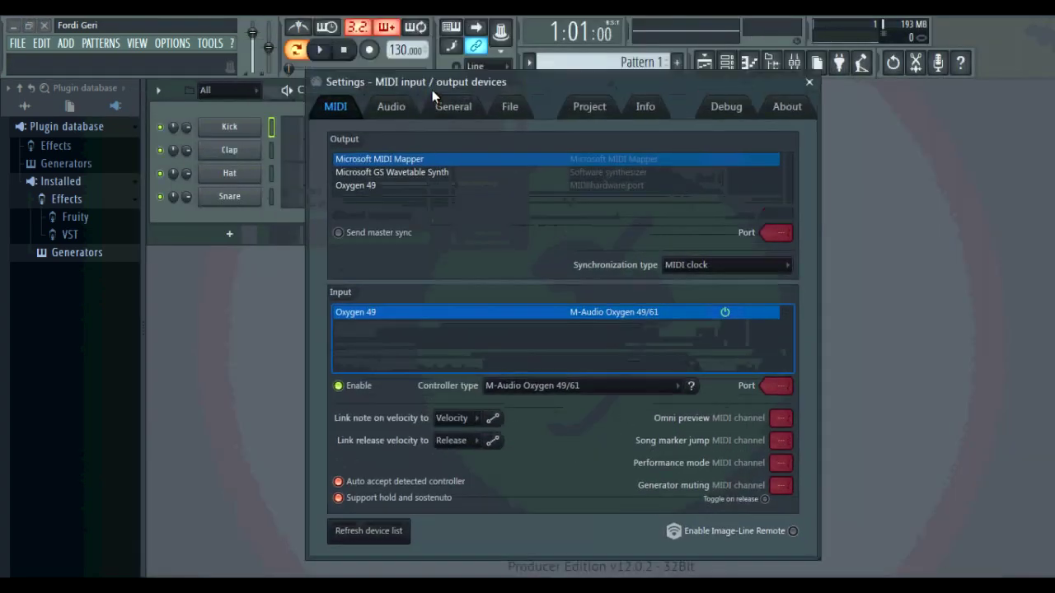
left_click(389, 124)
left_click(450, 124)
left_click(499, 128)
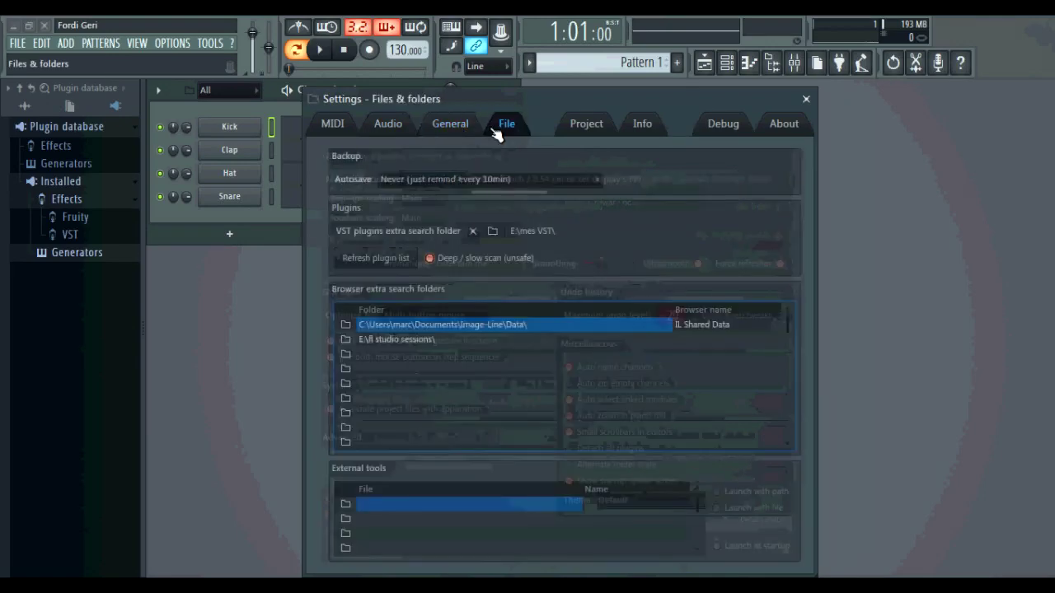
left_click(332, 124)
left_click(503, 128)
left_click(404, 132)
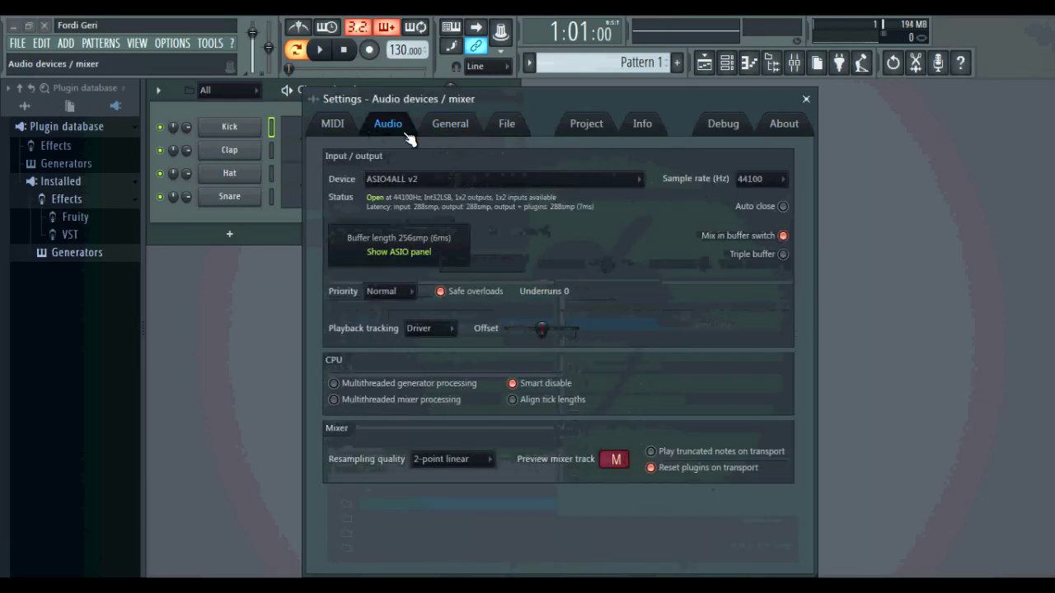
left_click(450, 128)
left_click(504, 128)
left_click(387, 128)
left_click(332, 123)
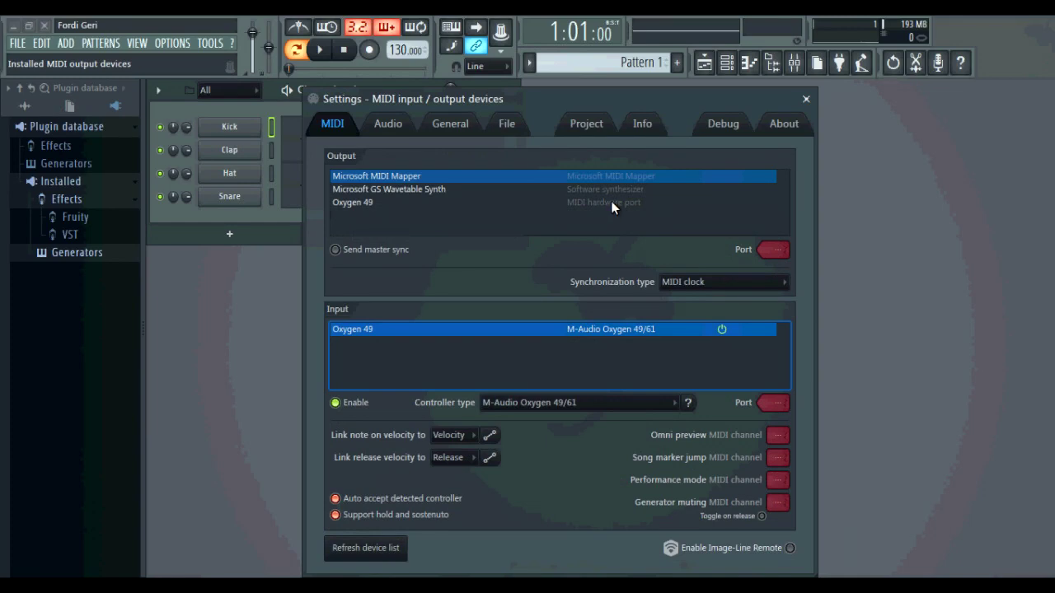
Step: View the Project page, then rescan all installed plugins from the File page
left_click(587, 125)
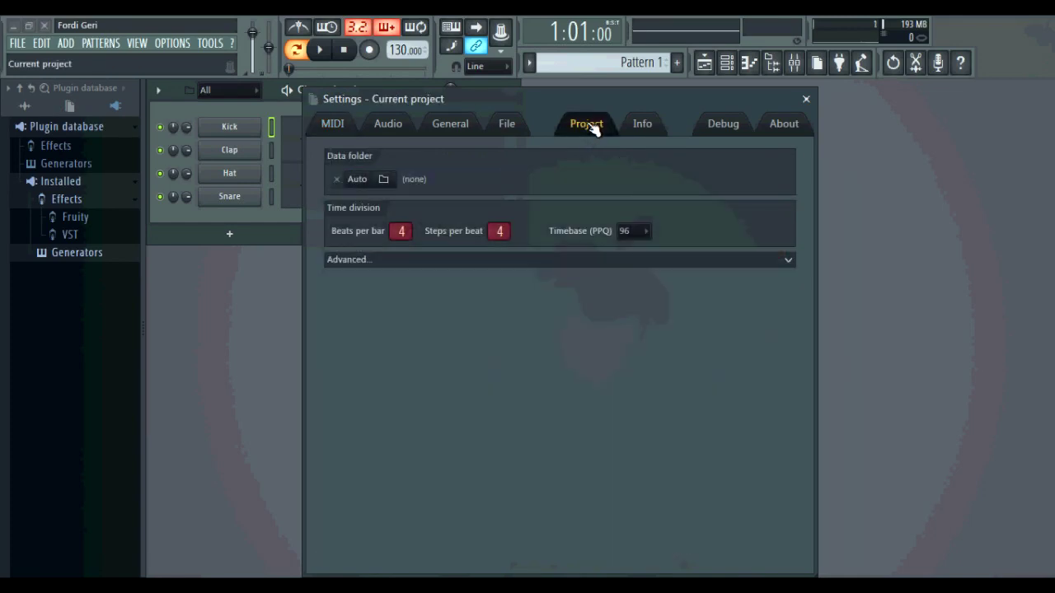
left_click(514, 132)
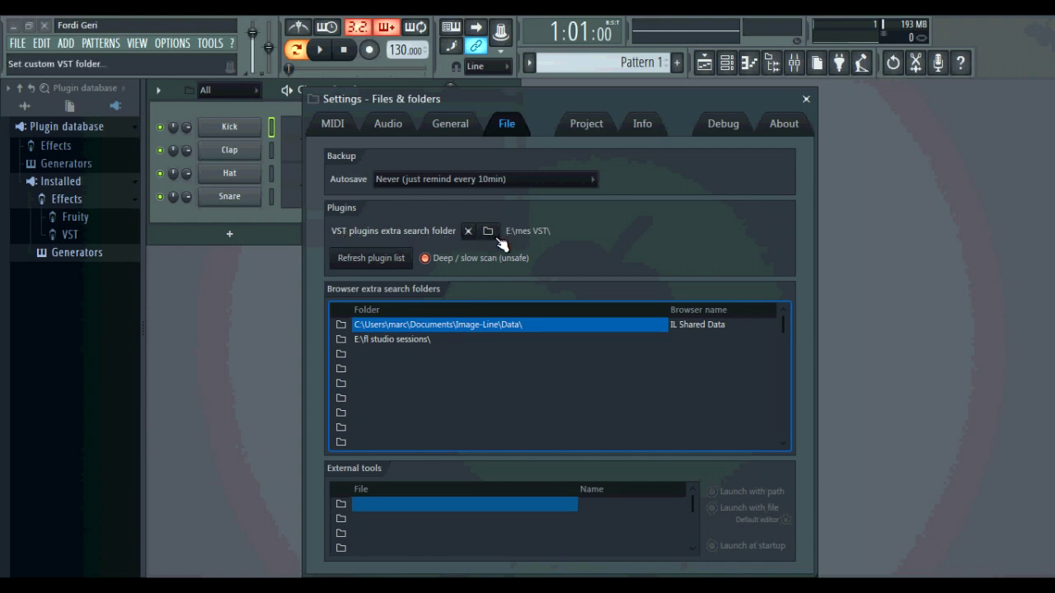
left_click(360, 260)
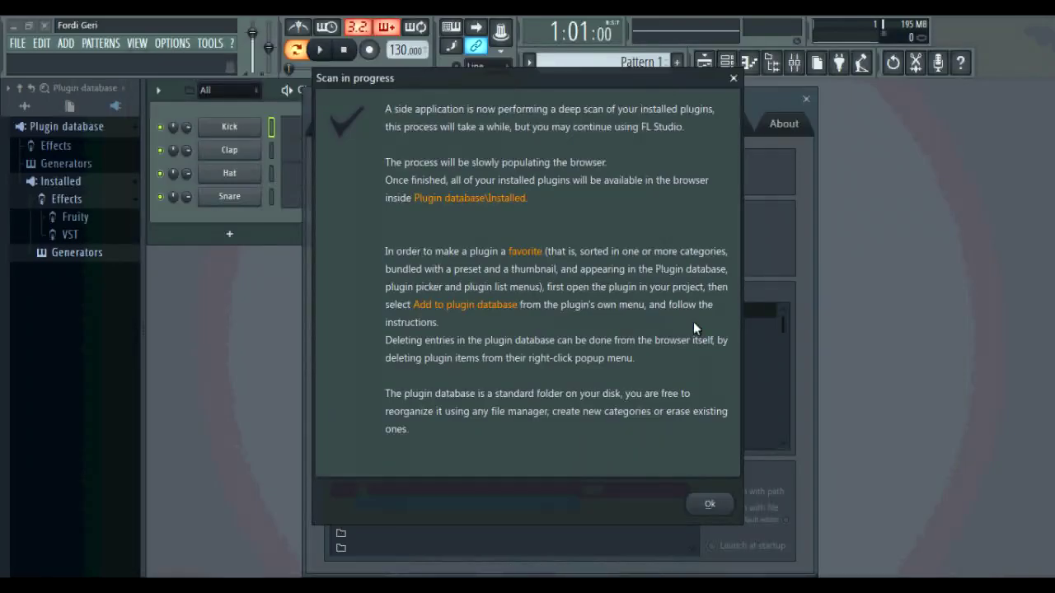
Step: Dismiss the plugin scan notice and close the Settings window
left_click(713, 504)
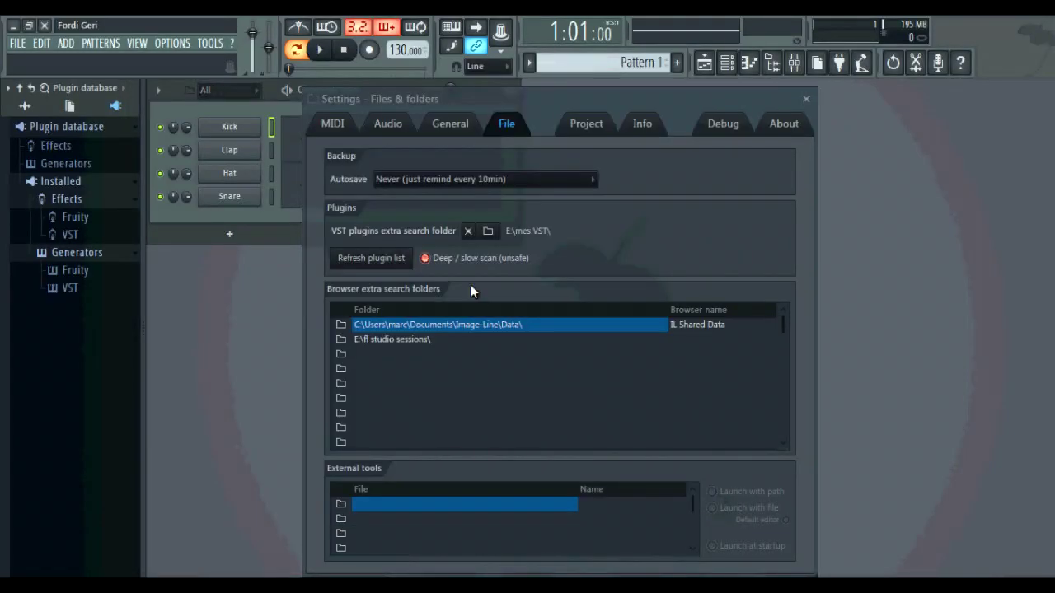
left_click(808, 100)
right_click(226, 126)
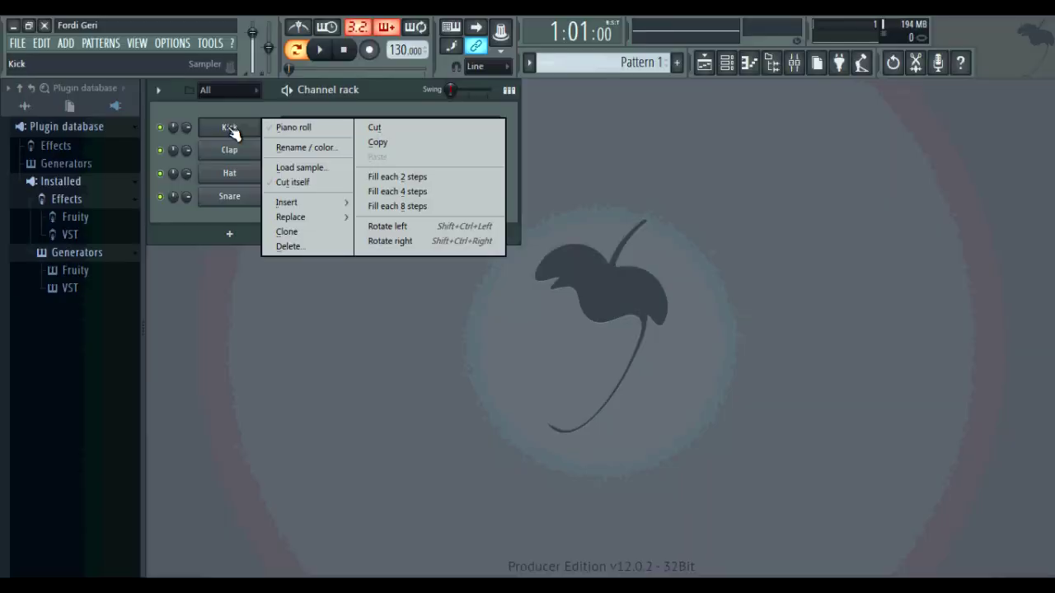
Step: Show the Kick channel's Insert submenu listing the Fruity and VST generator folders
mouse_move(276, 204)
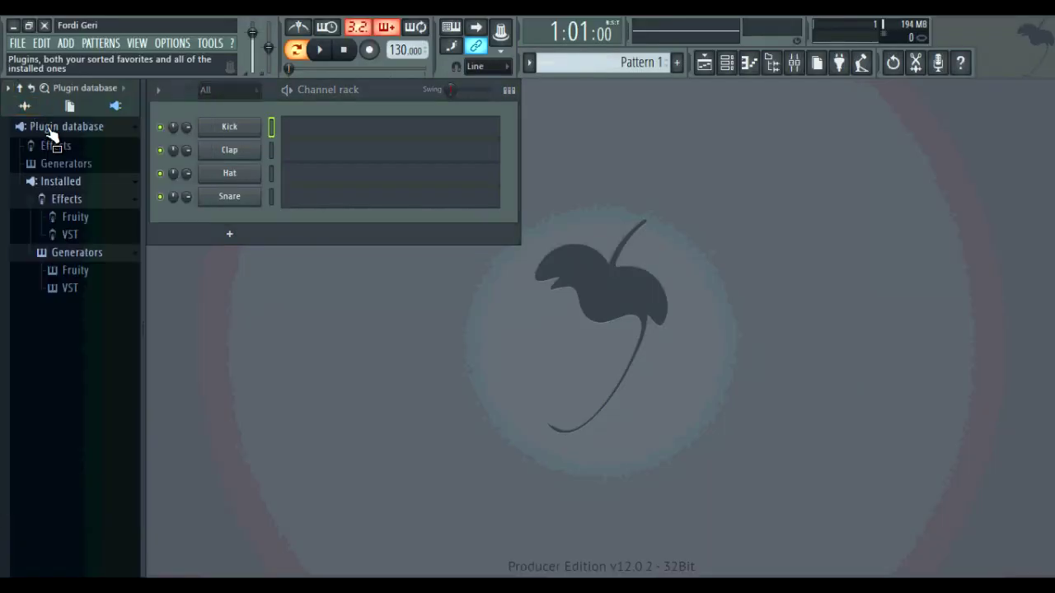
Step: Switch the browser between the All, Current project and Plugin database views
left_click(29, 106)
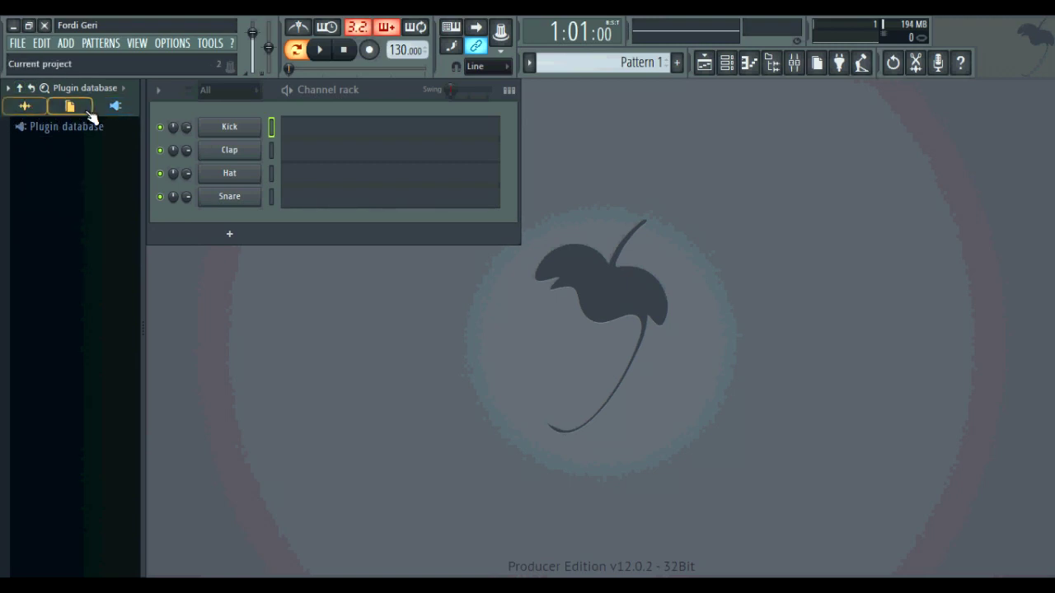
left_click(28, 107)
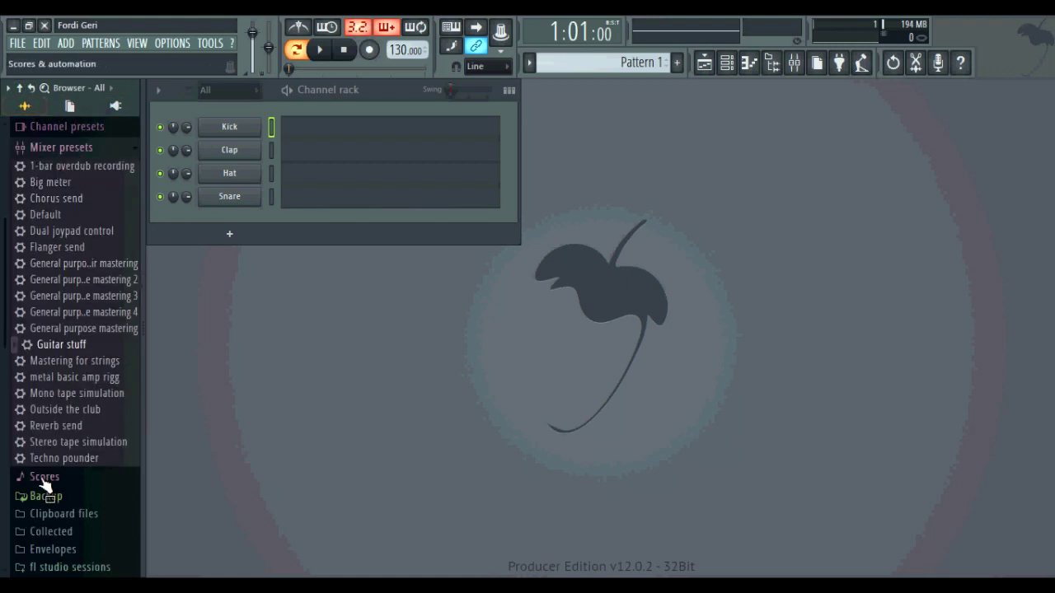
left_click(71, 111)
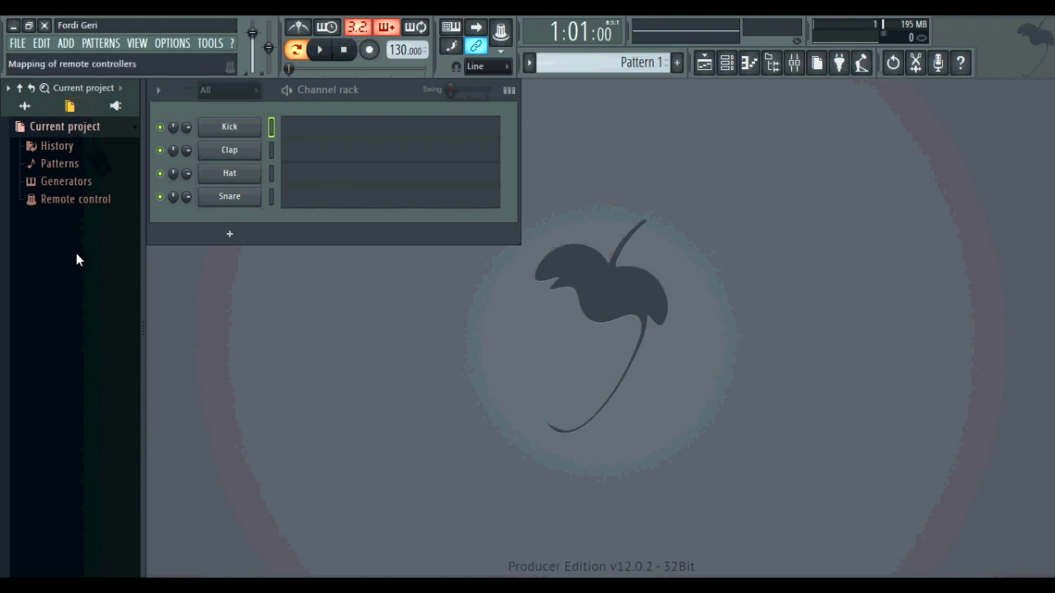
left_click(122, 107)
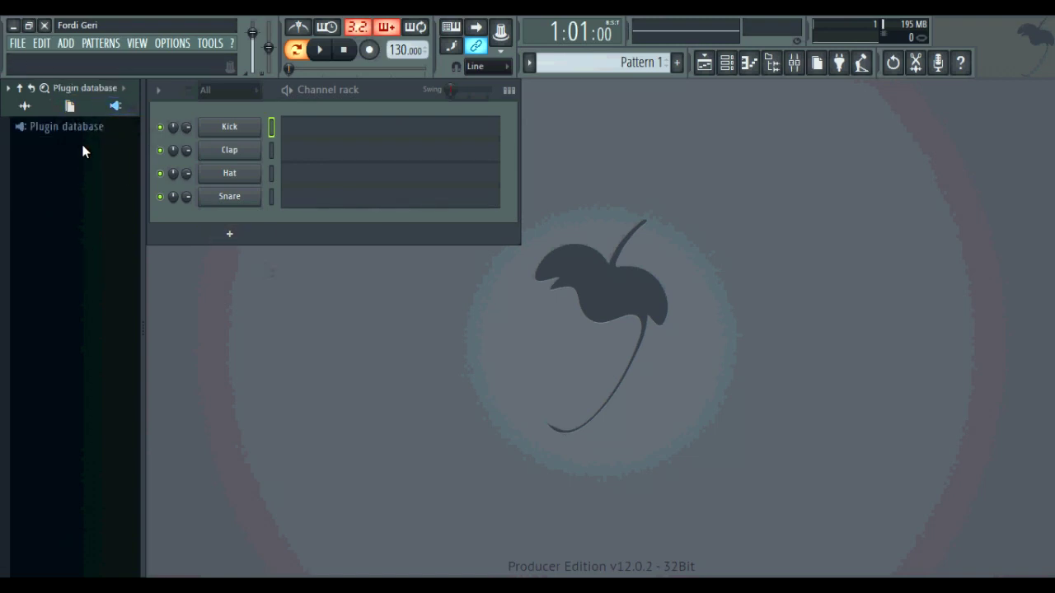
Step: Expand the plugin database's Installed folder and list the installed VST effects
left_click(58, 134)
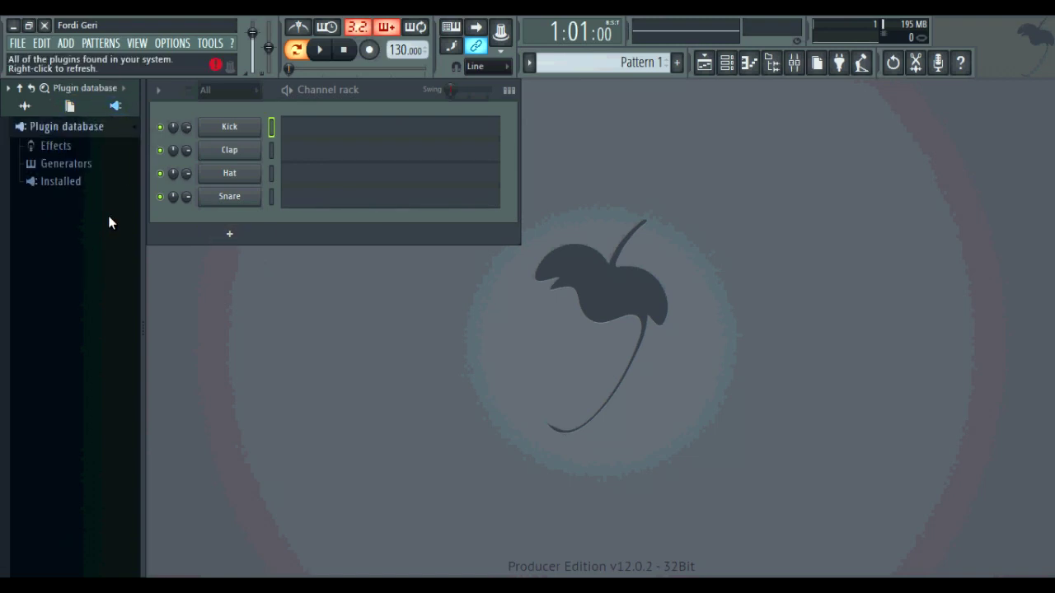
left_click(66, 165)
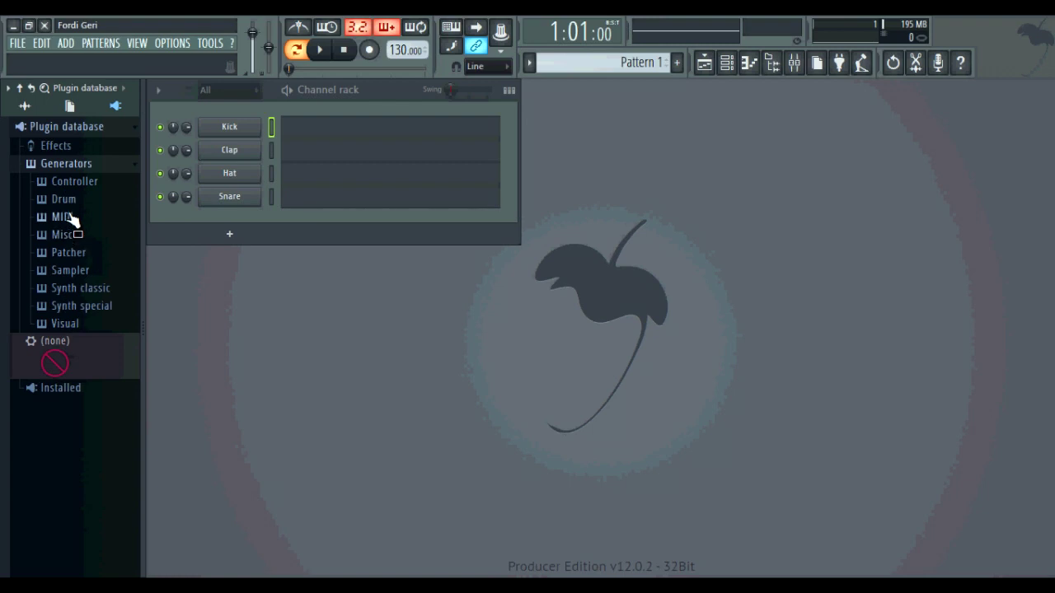
left_click(69, 164)
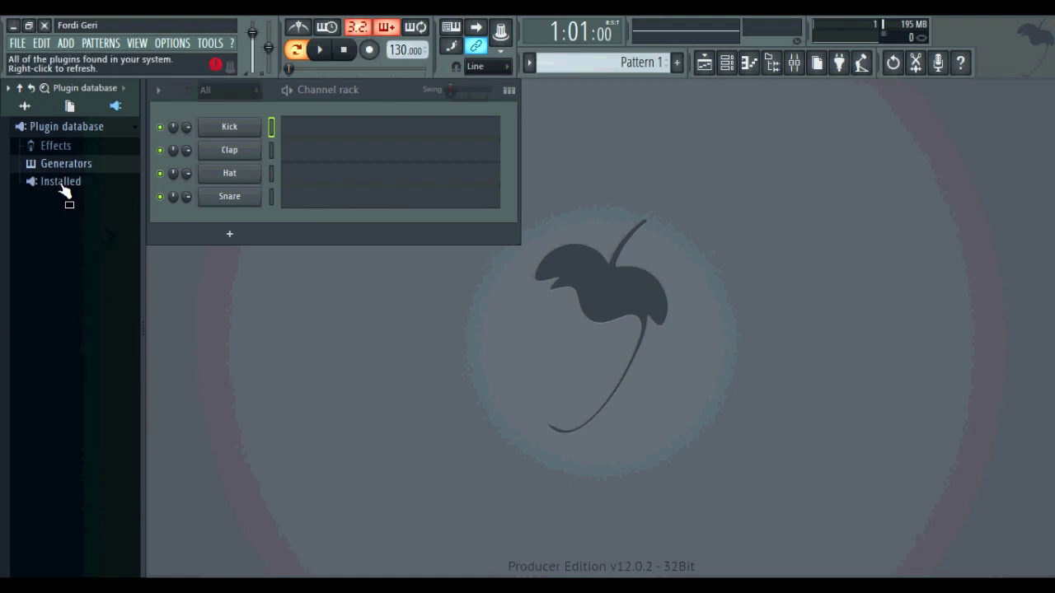
left_click(62, 186)
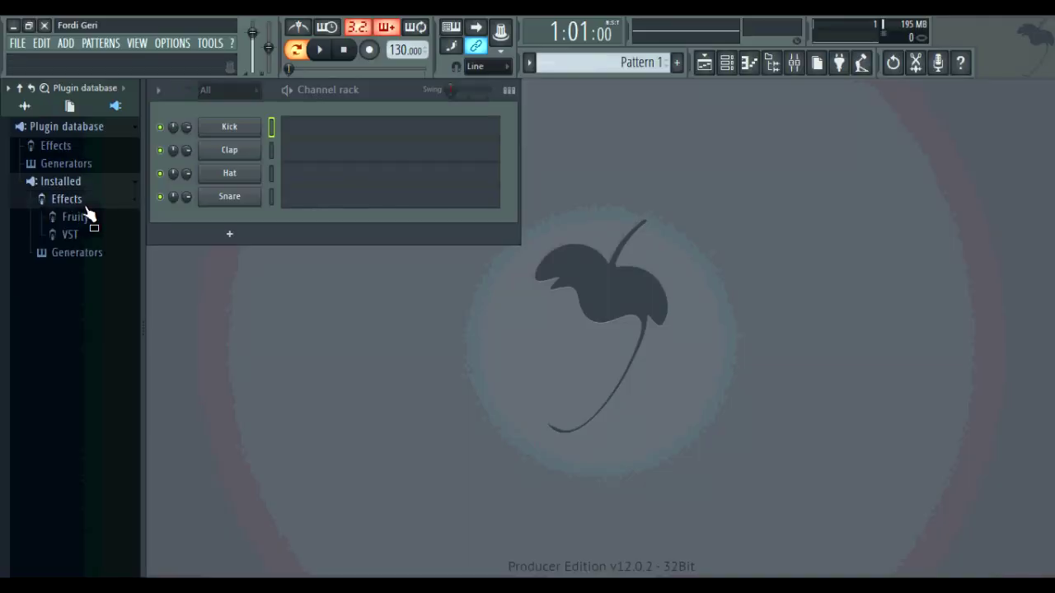
left_click(71, 236)
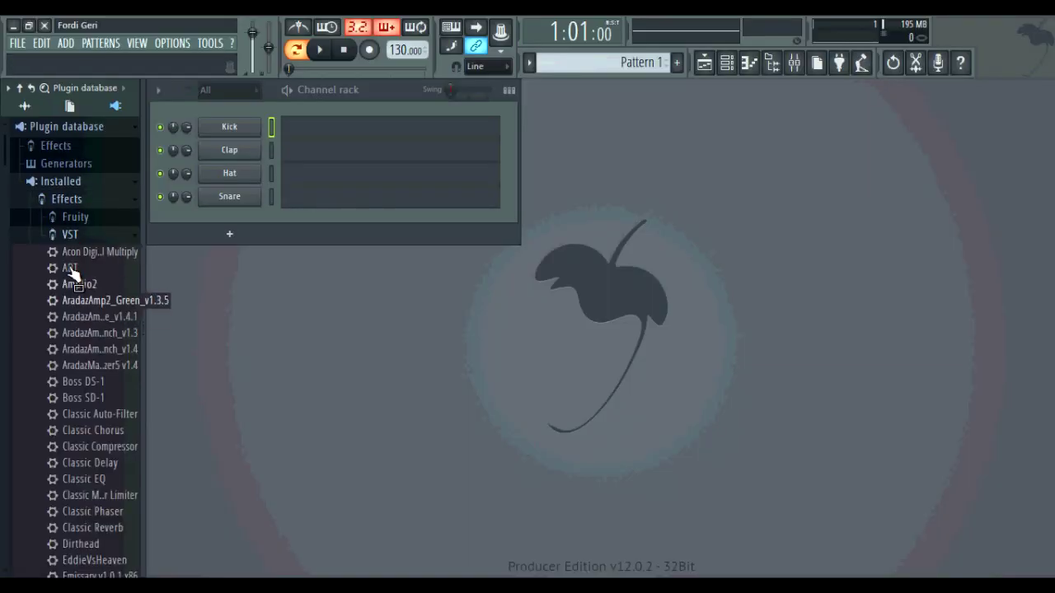
Step: Open Installed > Generators > VST to list ADHDidi, Adventus 1.5, basic65 and Cynthia
left_click(69, 201)
left_click(69, 200)
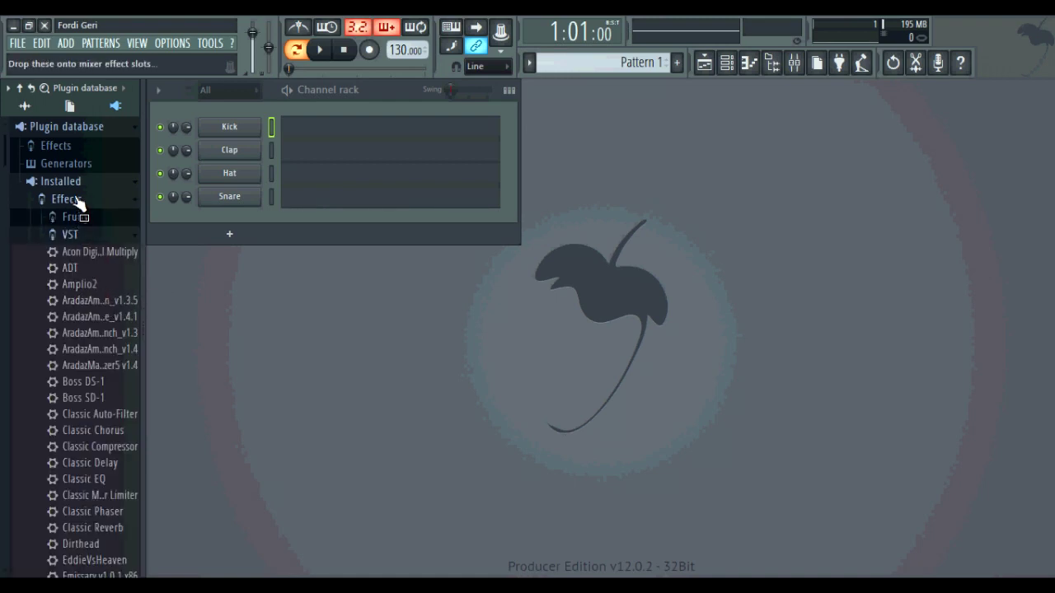
left_click(76, 201)
left_click(79, 216)
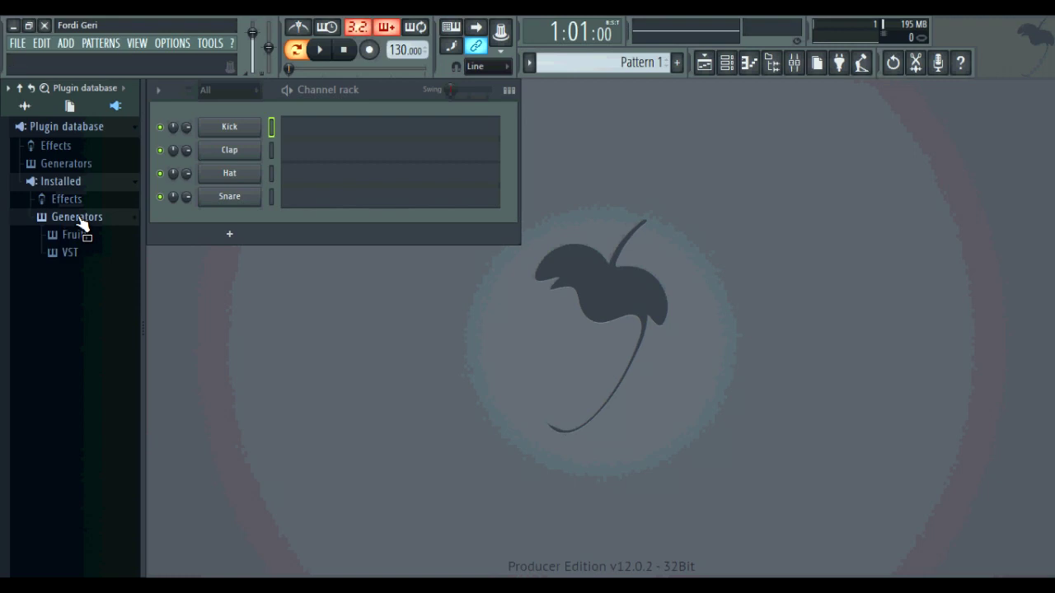
left_click(76, 252)
scroll(112, 317, "down", 5)
scroll(112, 317, "up", 6)
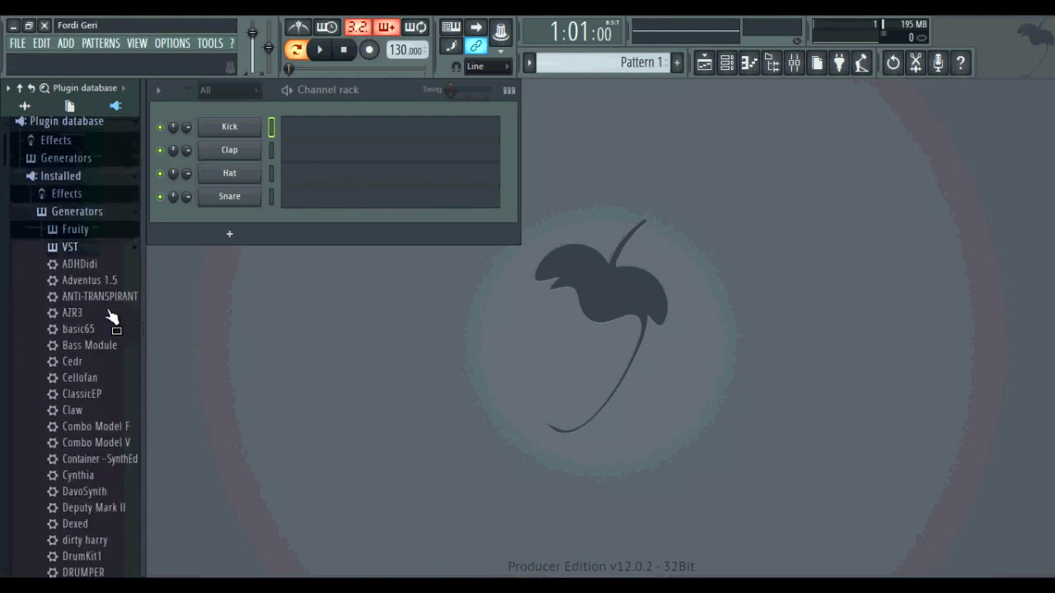
Step: Drop Adventus 1.5 onto the Kick channel and browse its synth, wrapper and miscellaneous pages
left_click_drag(99, 285, 230, 136)
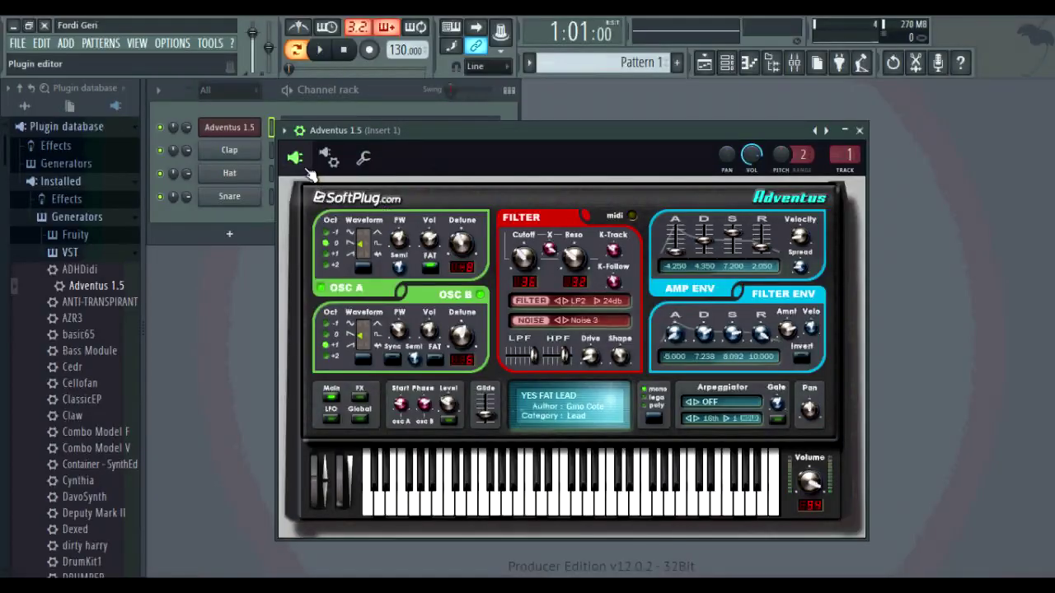
left_click_drag(441, 129, 398, 141)
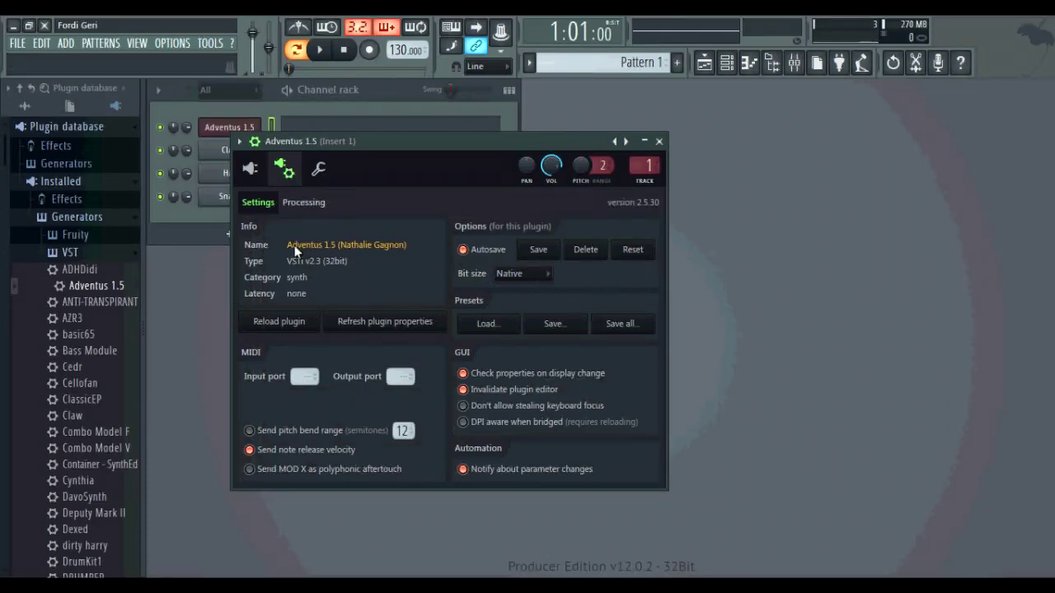
left_click(319, 169)
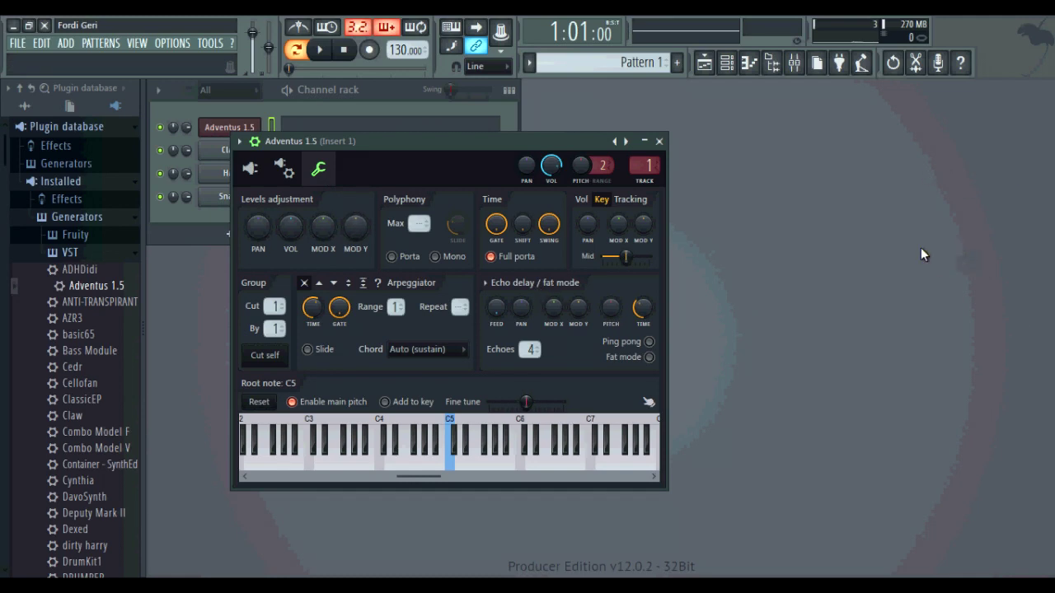
left_click(250, 169)
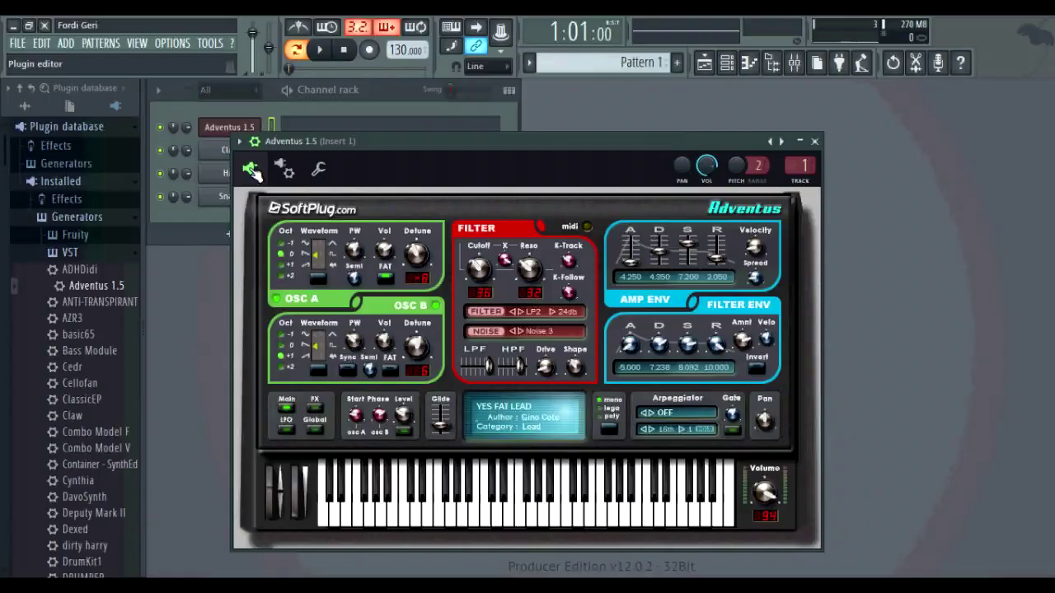
left_click(285, 169)
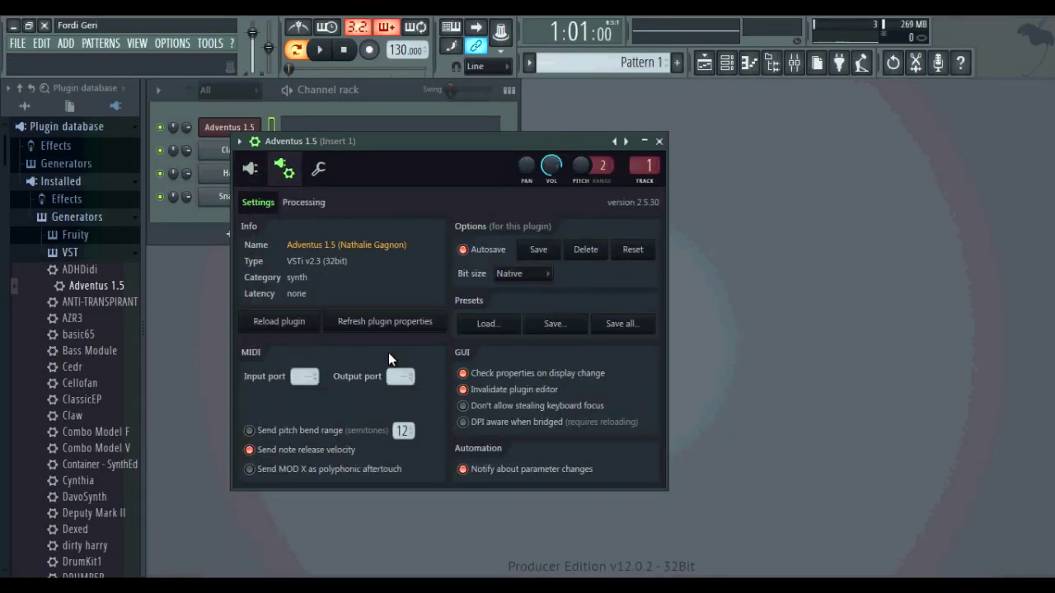
left_click(320, 171)
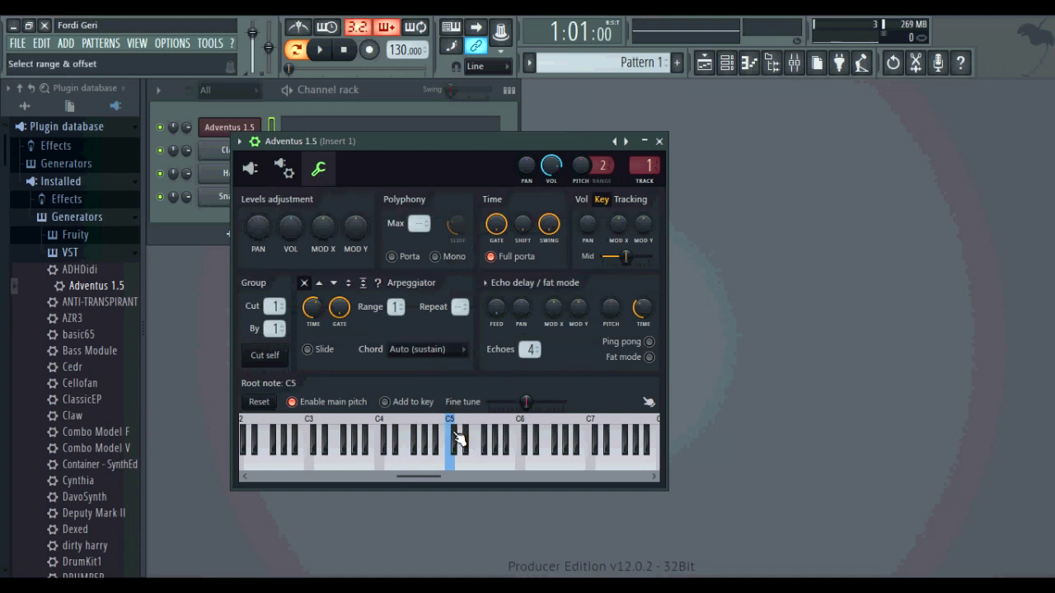
Step: Set Adventus 1.5's key zone to C3–C5, preview three notes, and close its window
left_click_drag(456, 424, 510, 429)
left_click_drag(308, 437, 452, 424)
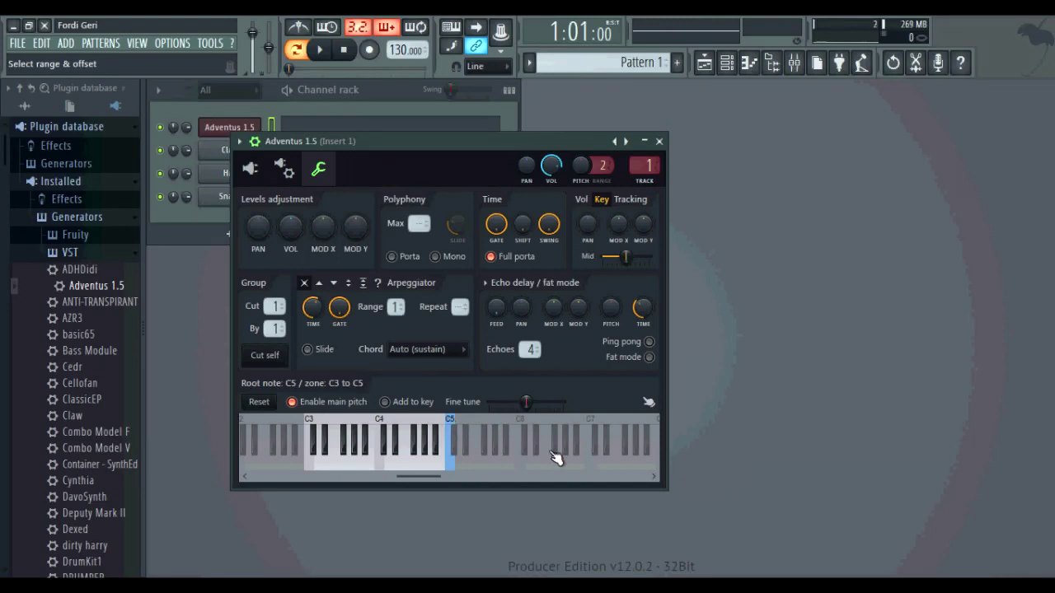
left_click(338, 468)
left_click(398, 470)
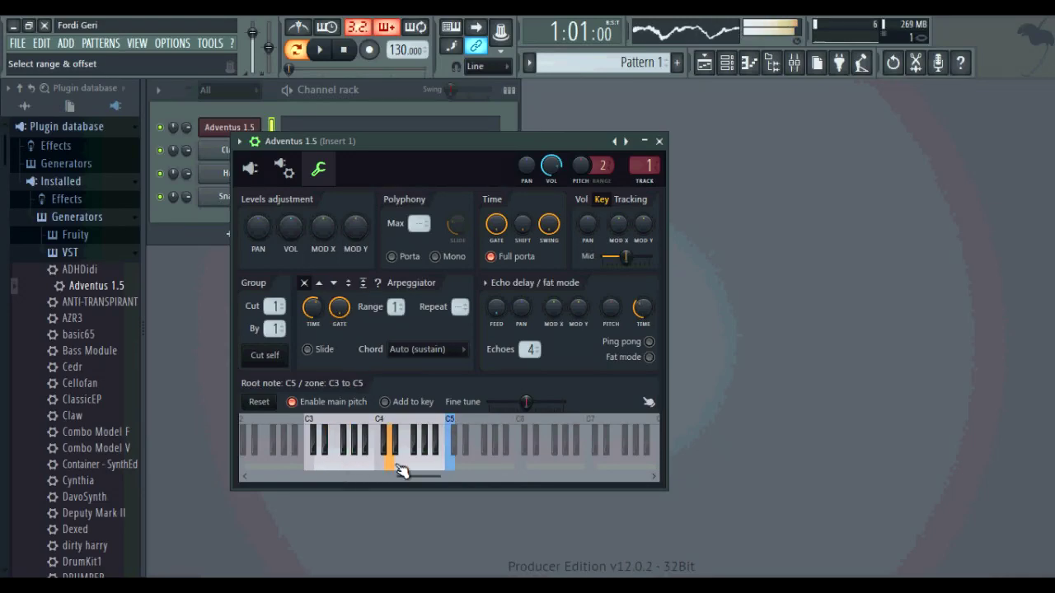
left_click(435, 458)
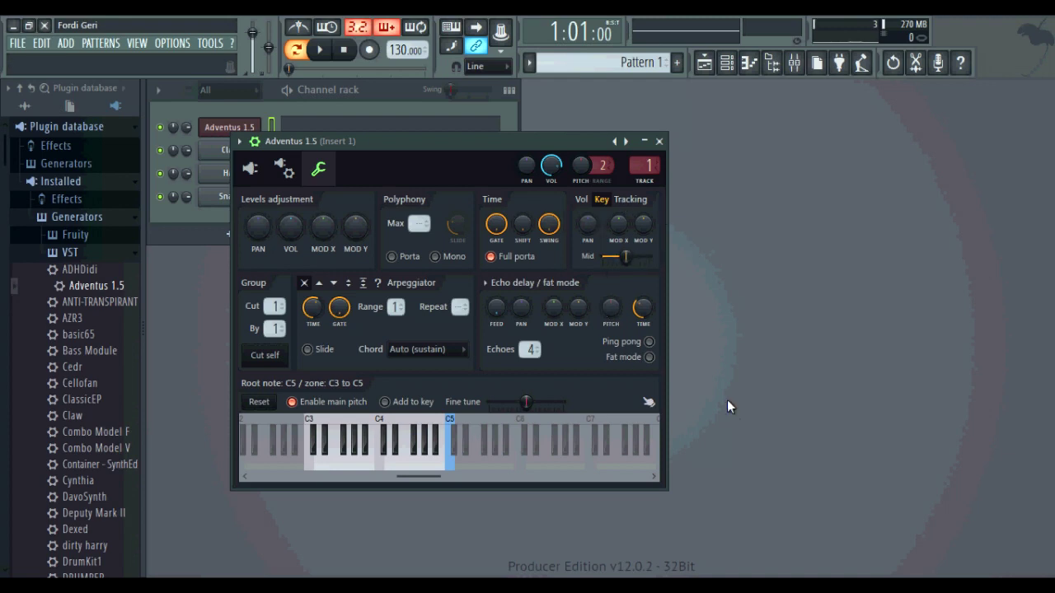
left_click(659, 141)
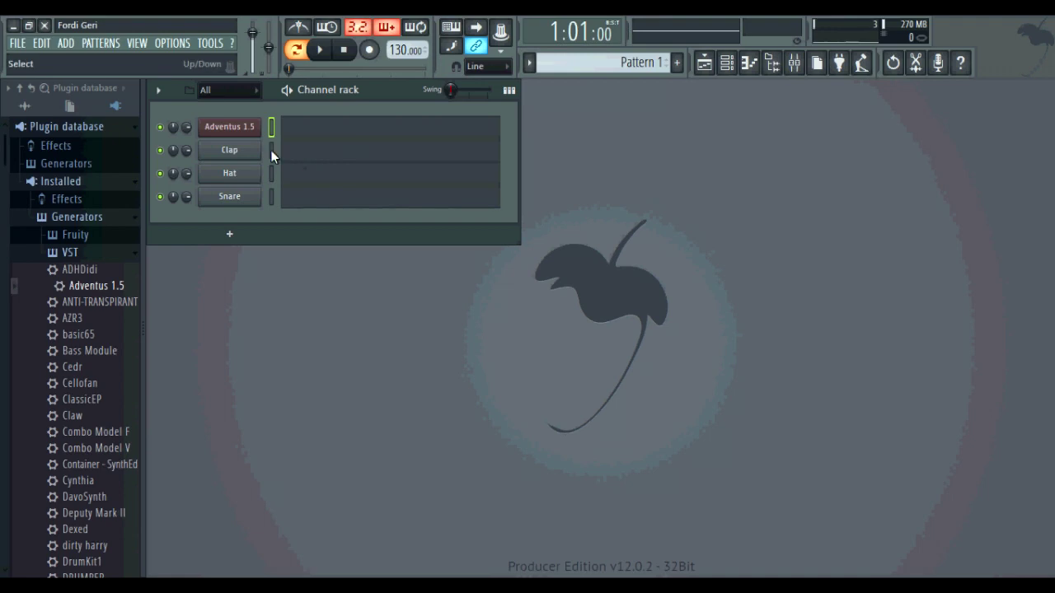
Step: Open the Clap channel settings on the ENV/LFO page
left_click(231, 150)
left_click_drag(535, 311, 552, 138)
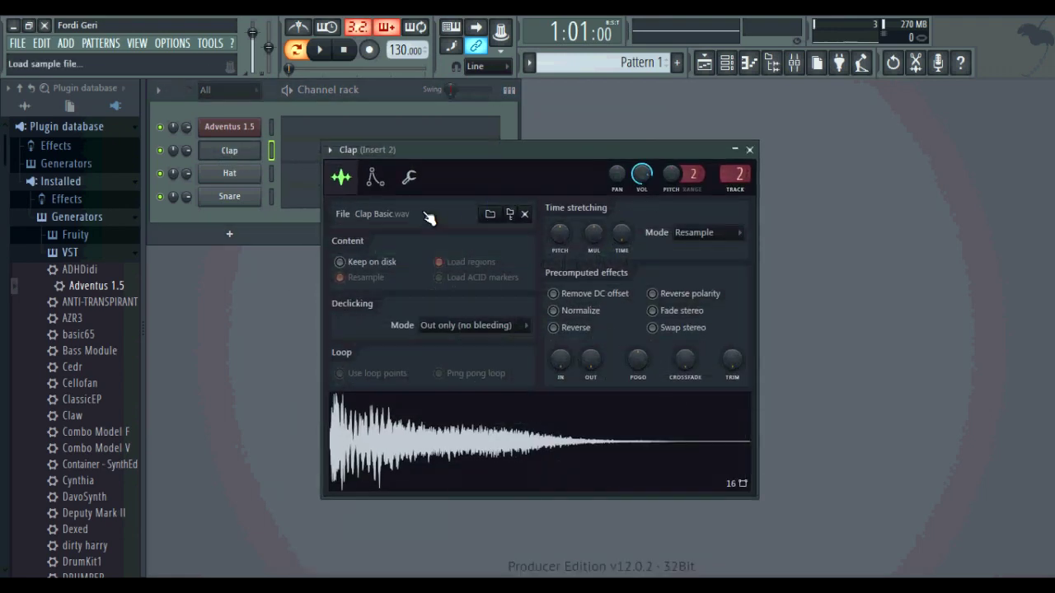
left_click(409, 178)
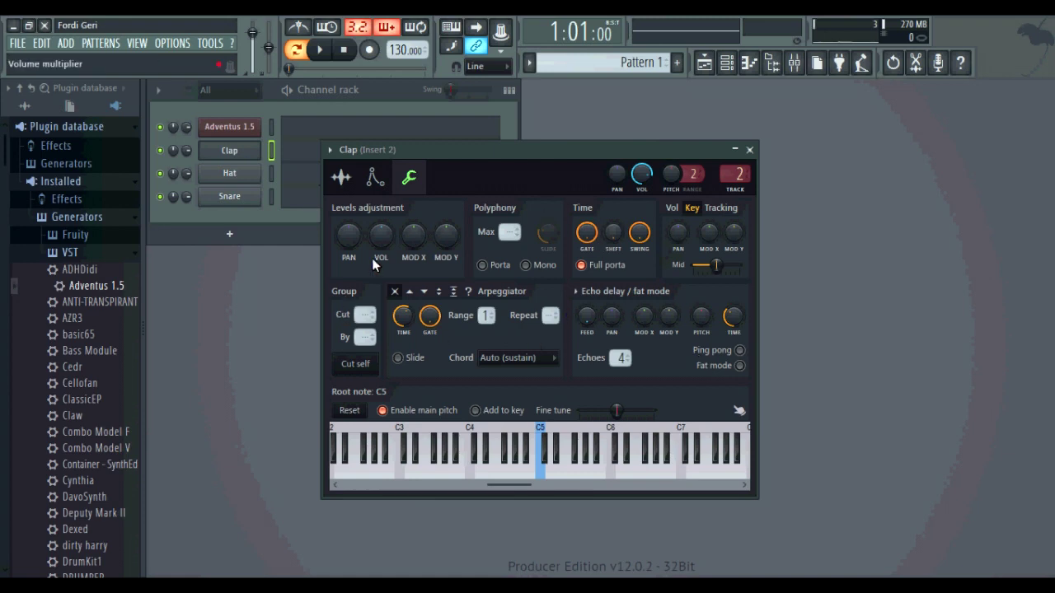
left_click(375, 177)
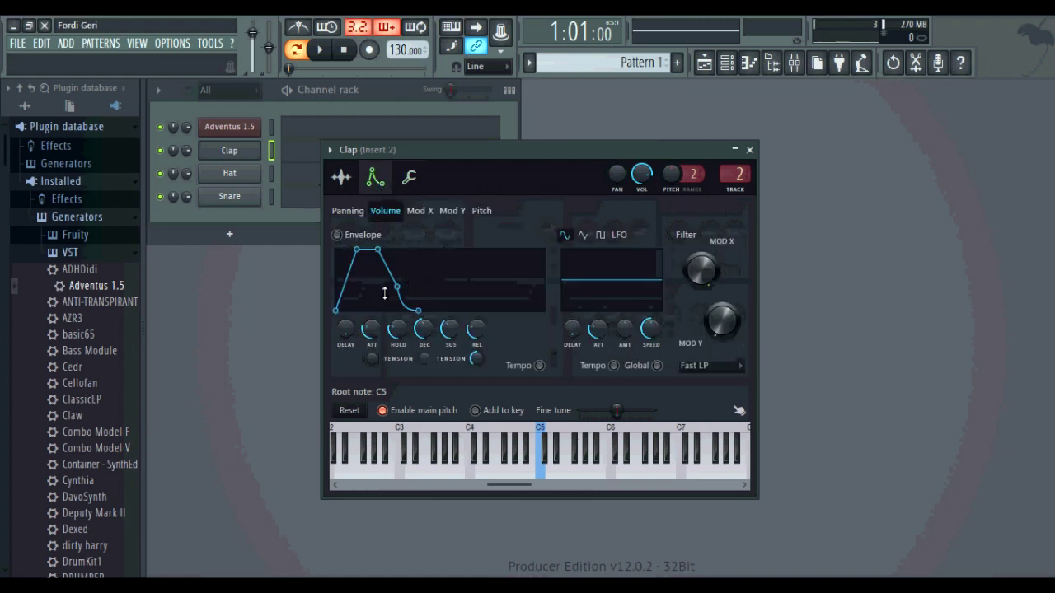
Step: Look through the Pan, Volume, Mod X and Mod Y envelopes, then raise the Pitch envelope's attack
left_click(347, 212)
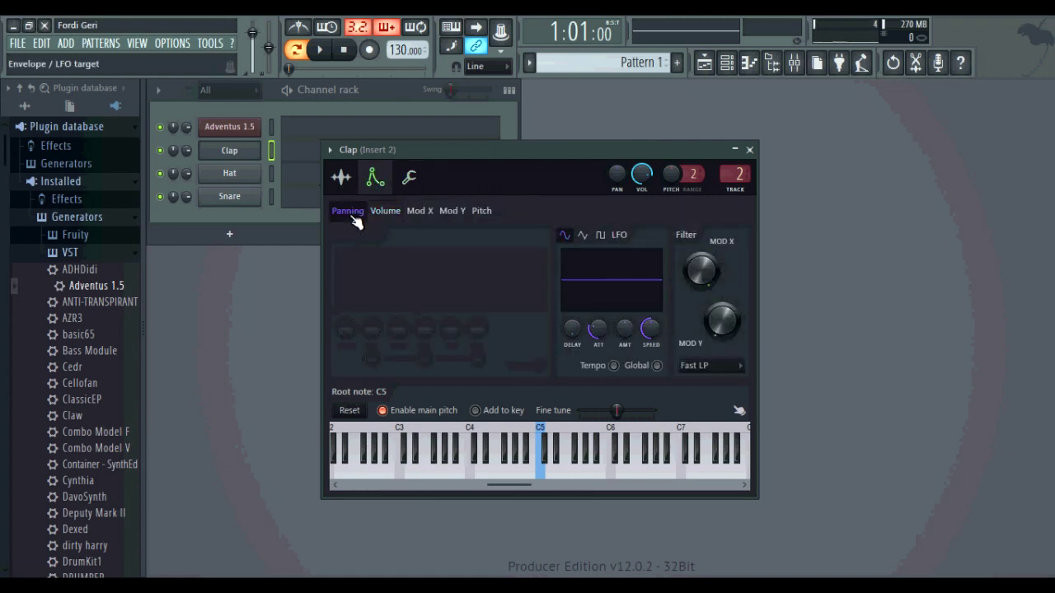
left_click(386, 213)
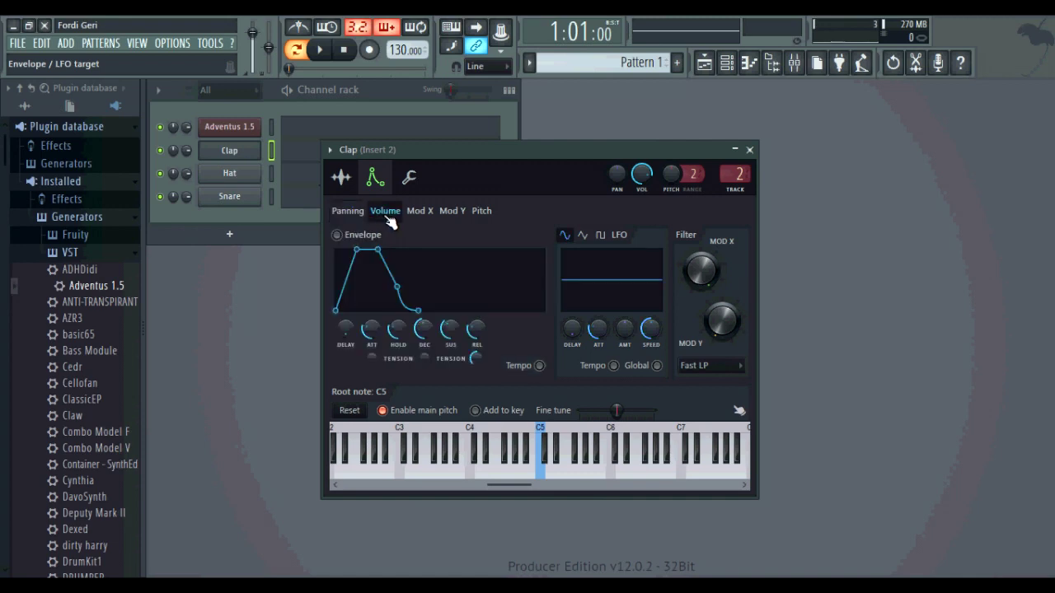
left_click(422, 214)
left_click(455, 217)
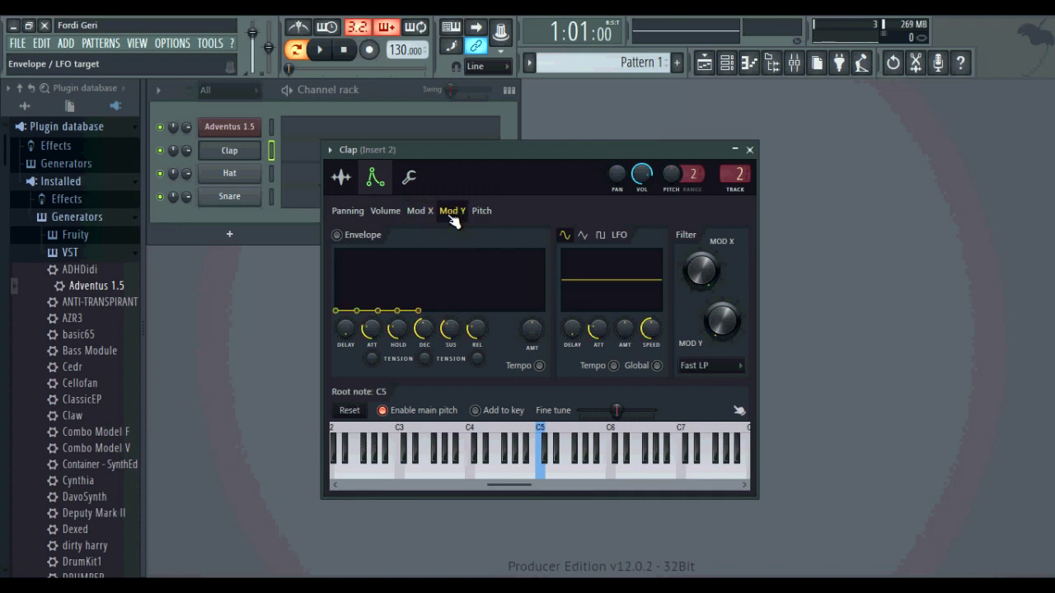
left_click(429, 214)
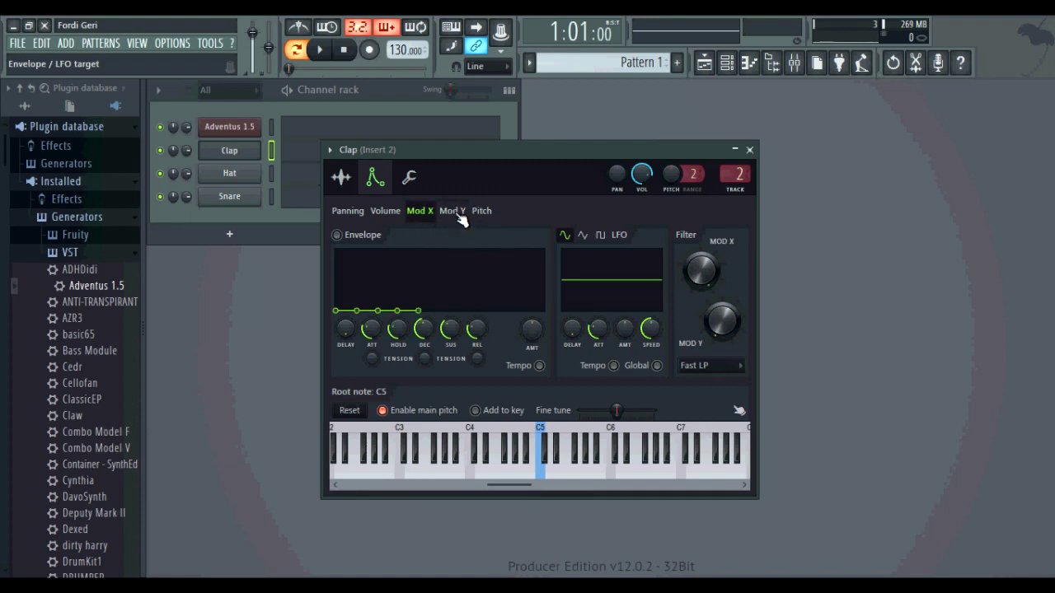
left_click(459, 211)
left_click(486, 212)
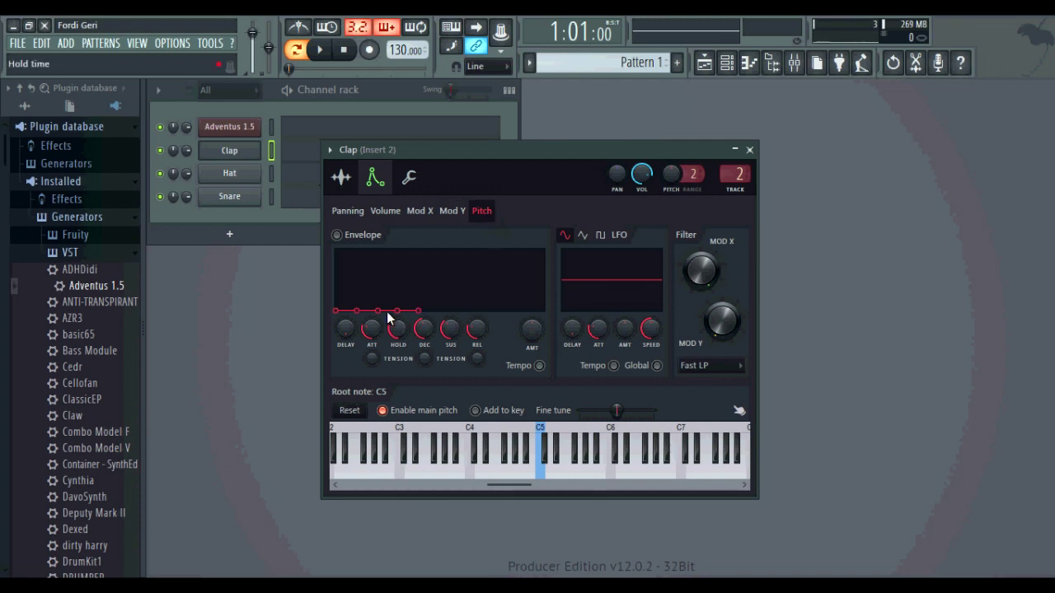
left_click_drag(354, 293, 349, 254)
scroll(396, 338, "down", 1)
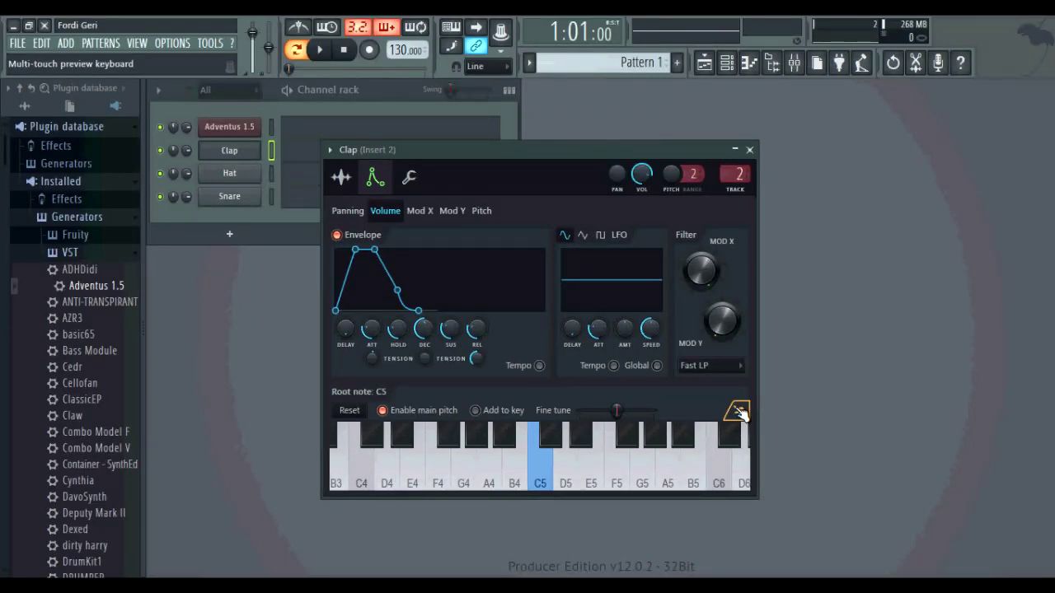
Step: Preview the Clap, switch to the compact multi-octave keyboard, and move the settings window aside
left_click(417, 476)
left_click(741, 410)
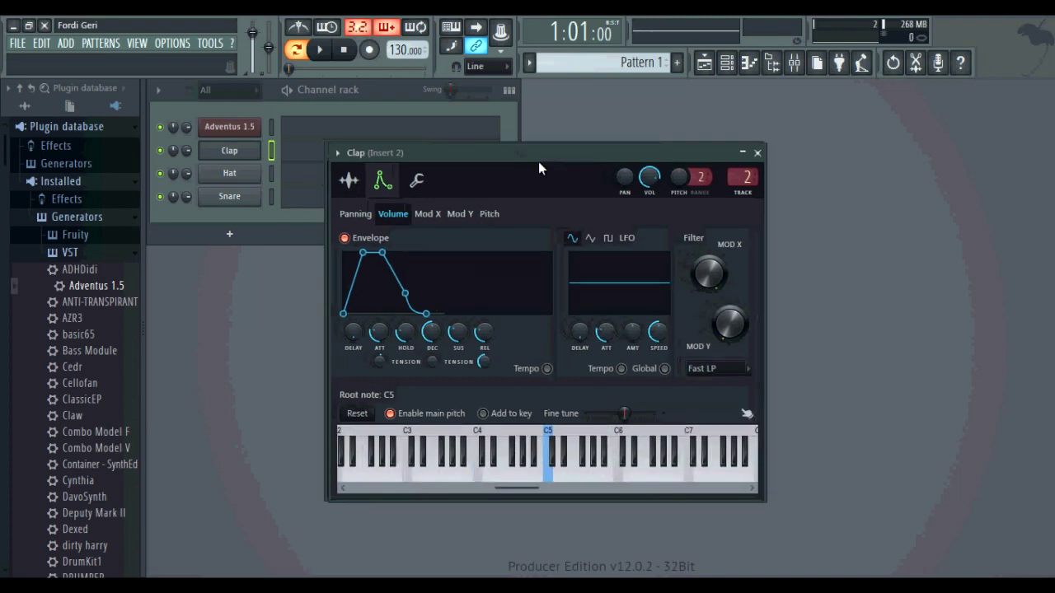
left_click_drag(538, 162, 619, 183)
left_click(216, 131)
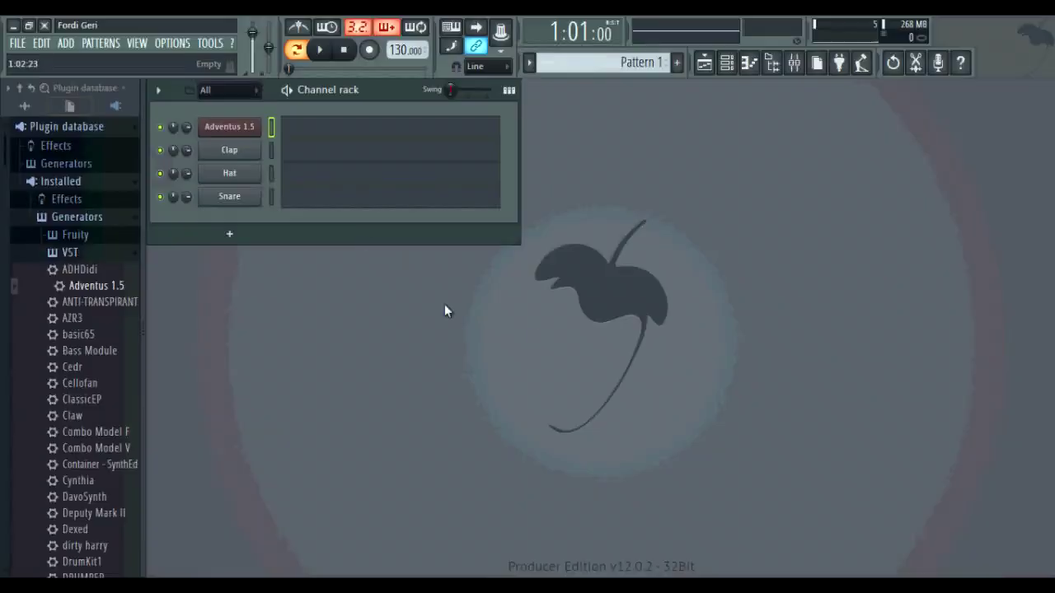
Step: Open the Mixer with F9 and dock the Current track to the right
key("F9")
mouse_move(487, 139)
left_mouse_down()
mouse_move(449, 116)
mouse_move(496, 131)
mouse_move(484, 135)
left_mouse_up()
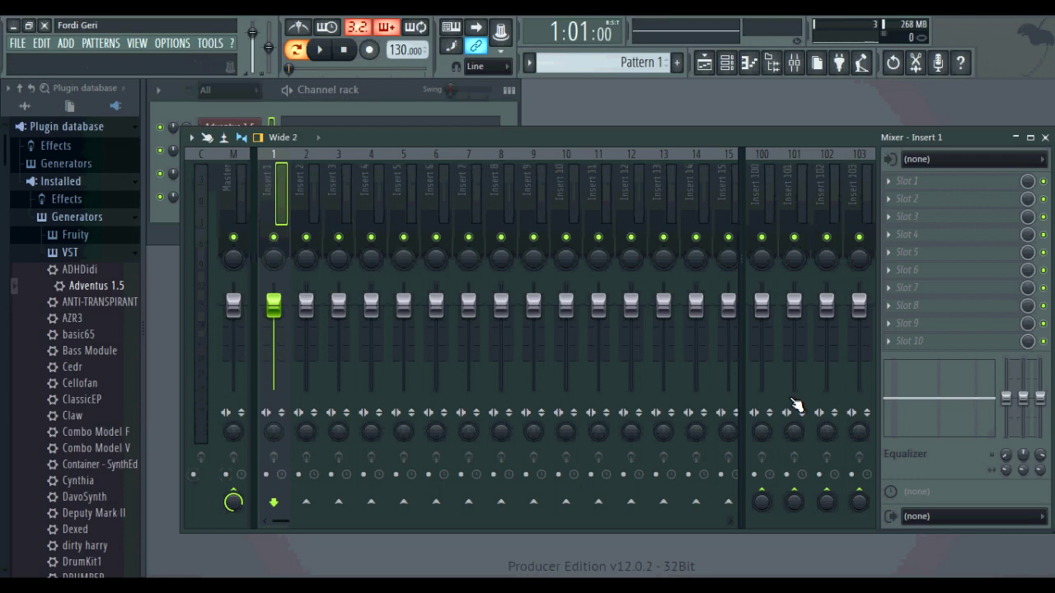
right_click(195, 154)
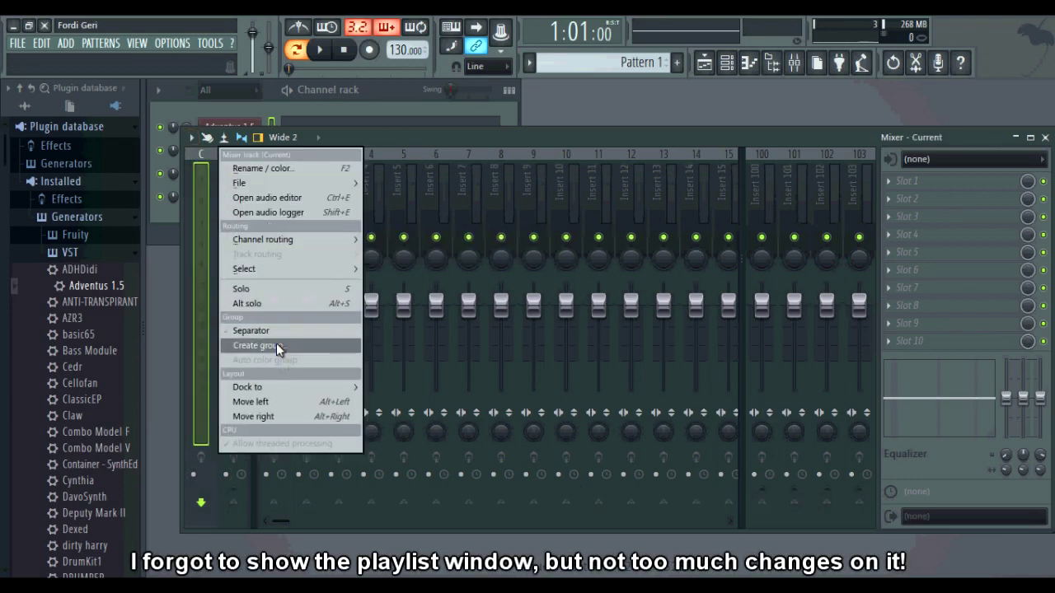
left_click(186, 443)
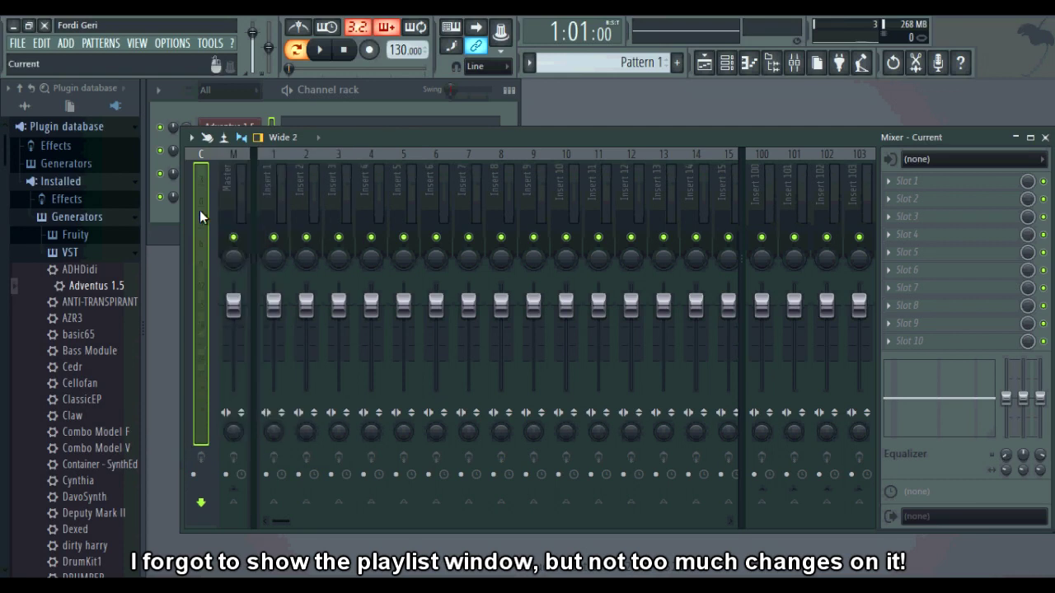
right_click(206, 156)
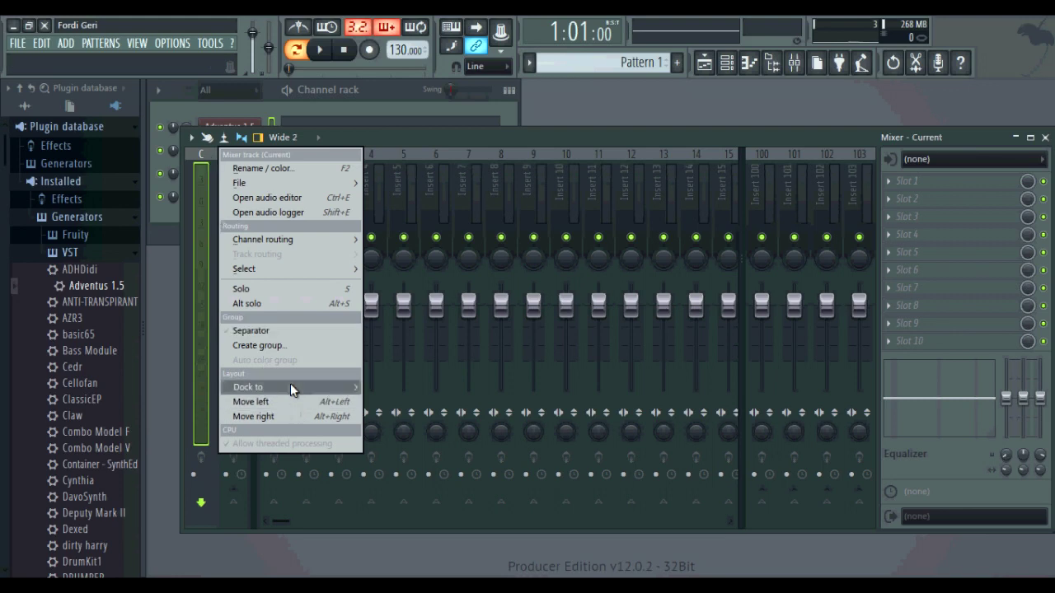
mouse_move(290, 385)
left_click(390, 417)
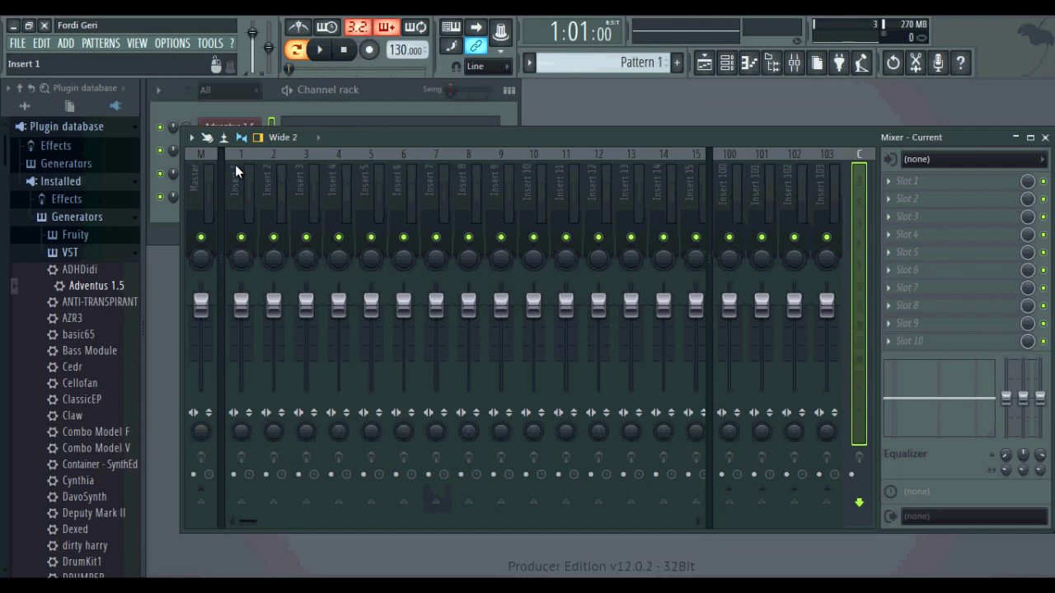
Step: Try the Compact, Compact 2, Wide 2, Wide 3 and Extra large mixer layouts, ending on Wide
left_click(317, 140)
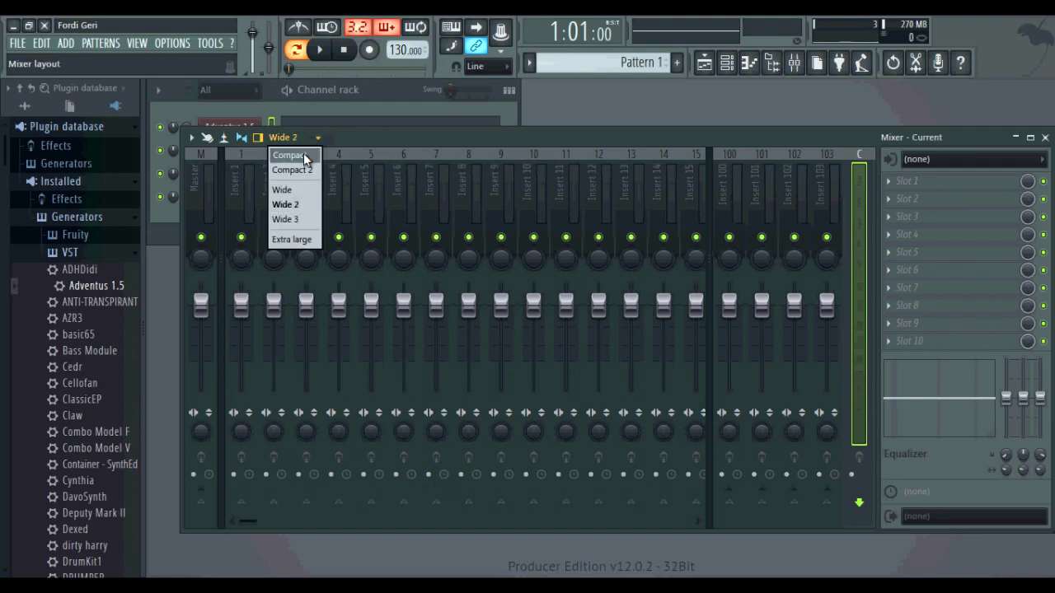
left_click(303, 155)
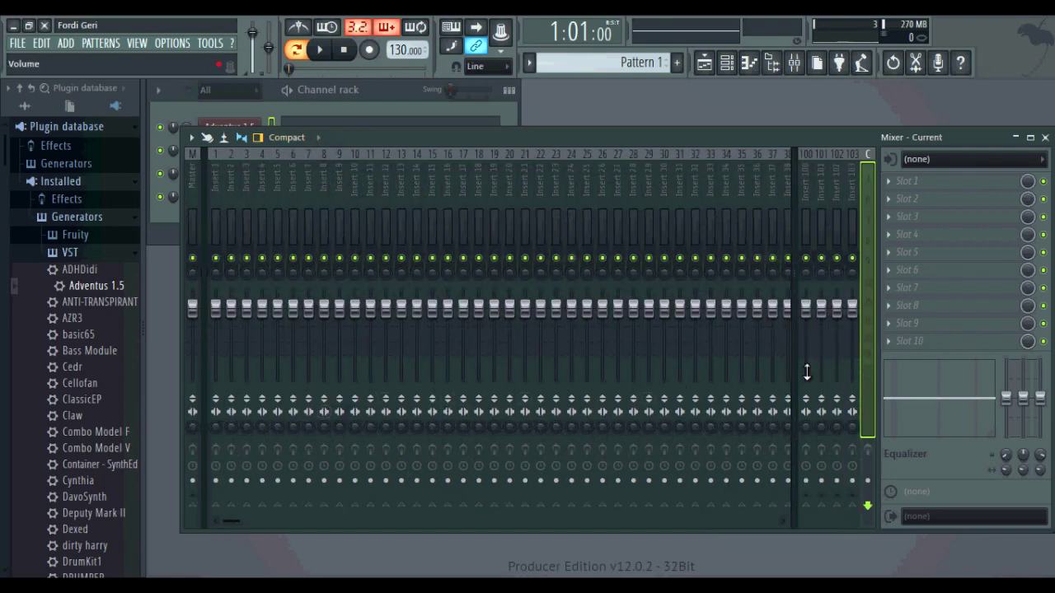
left_click(318, 139)
left_click(305, 169)
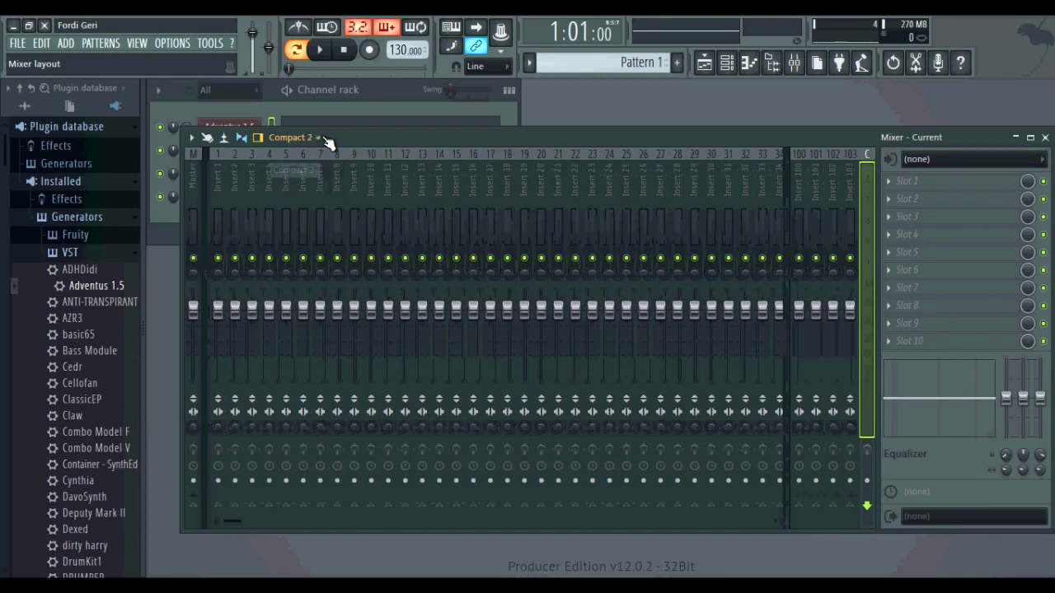
left_click(318, 139)
left_click(303, 191)
left_click(323, 145)
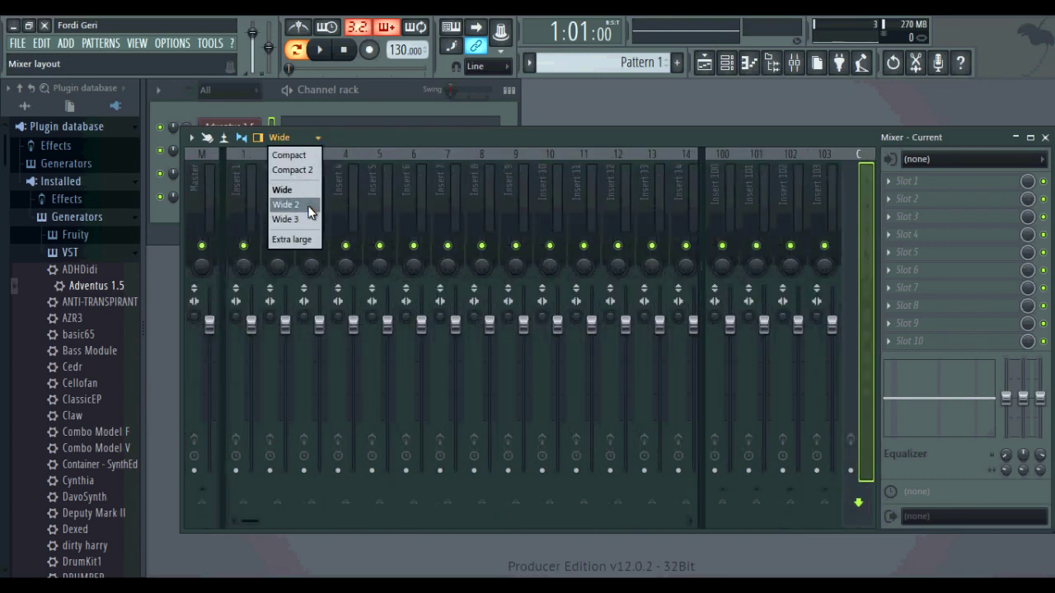
left_click(306, 206)
left_click(322, 146)
left_click(308, 203)
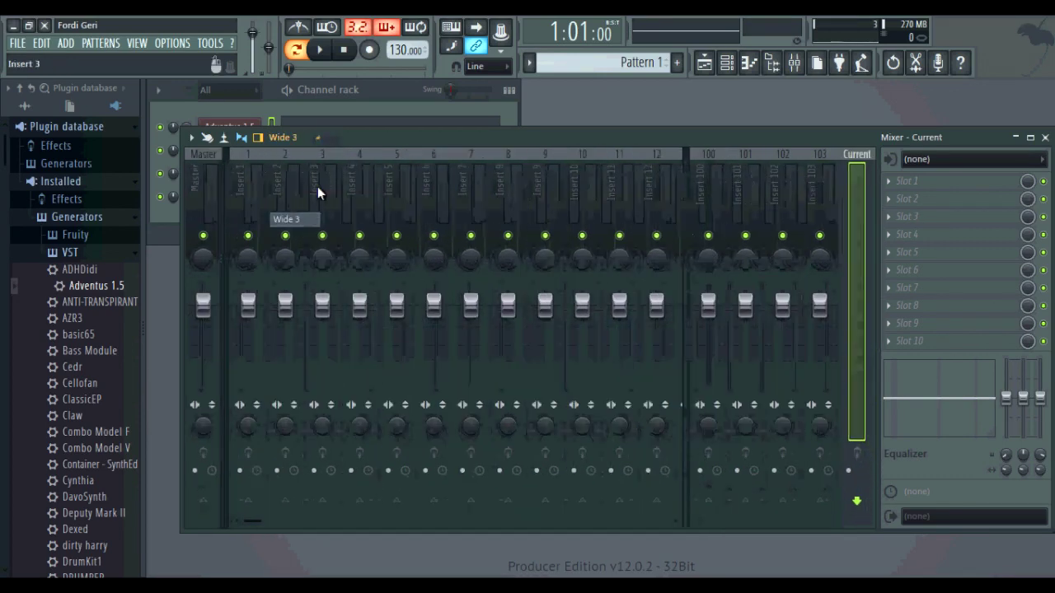
left_click(320, 138)
left_click(299, 242)
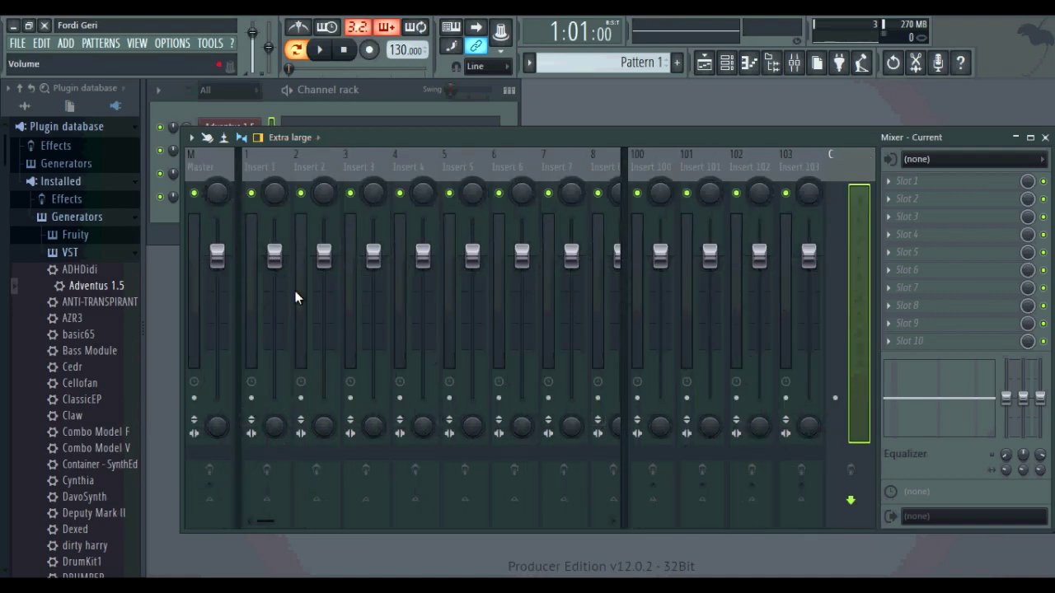
left_click(320, 139)
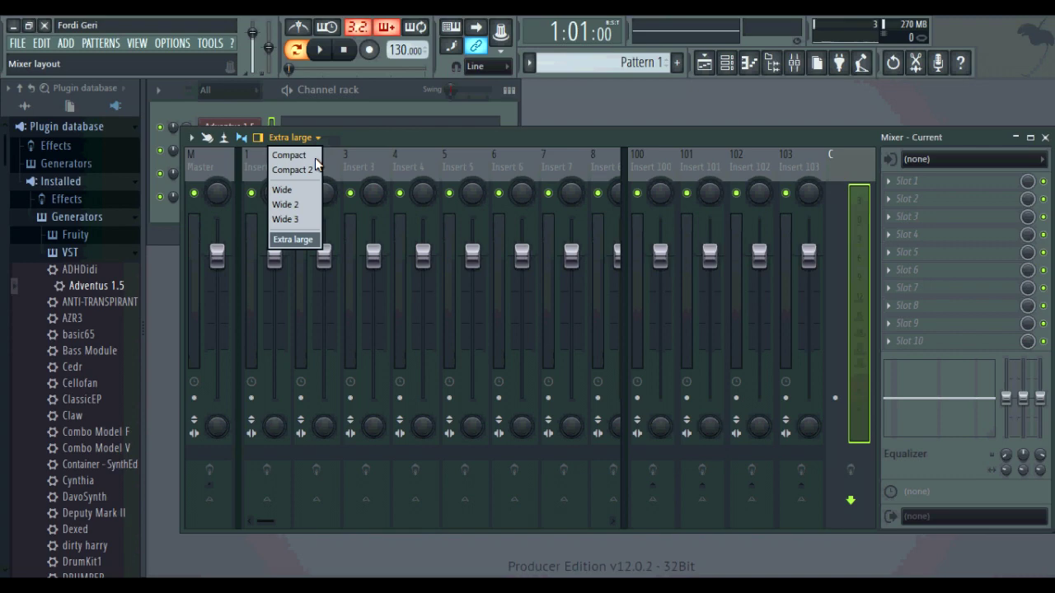
left_click(302, 190)
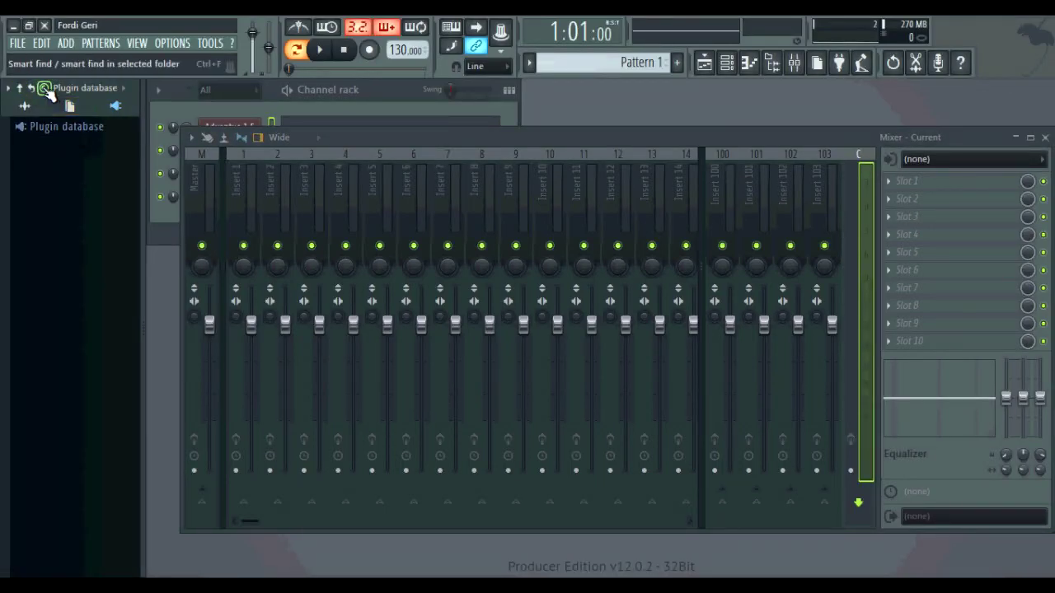
Step: Smart Find 'x30' in the browser and drag TSE X30 v1.6 onto the Current track's Slot 1
left_click(44, 87)
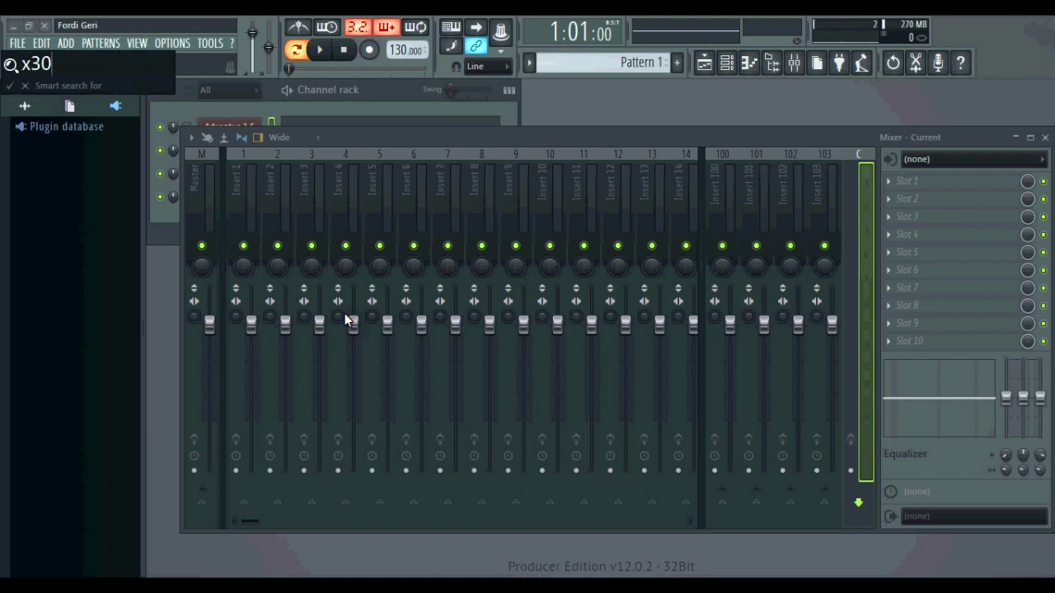
key("Return")
scroll(107, 437, "down", 3)
left_click_drag(108, 439, 104, 414)
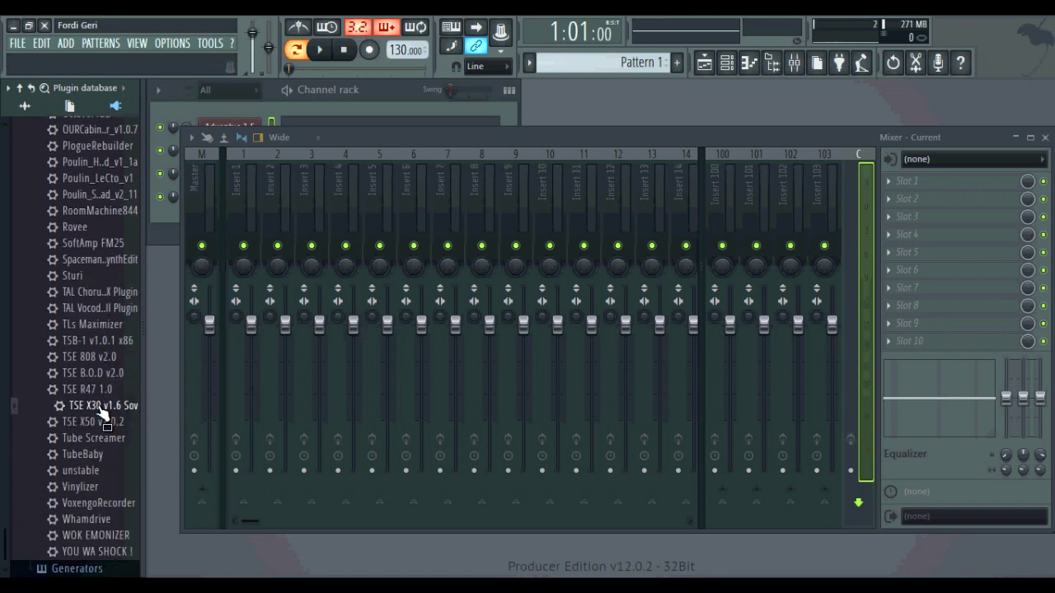
left_click_drag(903, 206, 928, 179)
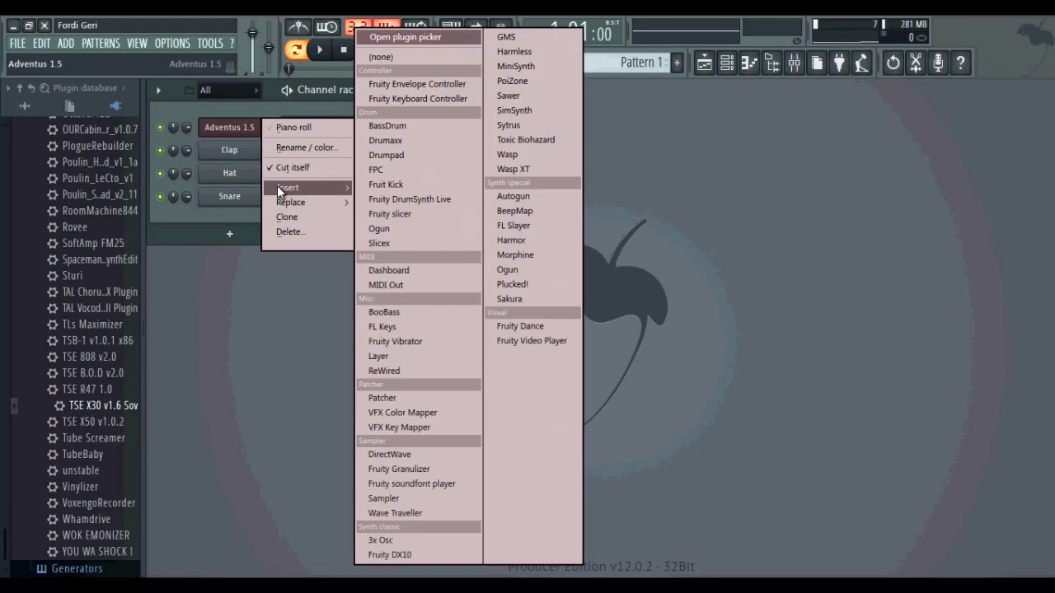
Step: Delete the Adventus 1.5 channel with Alt+Delete and confirm
left_click(214, 98)
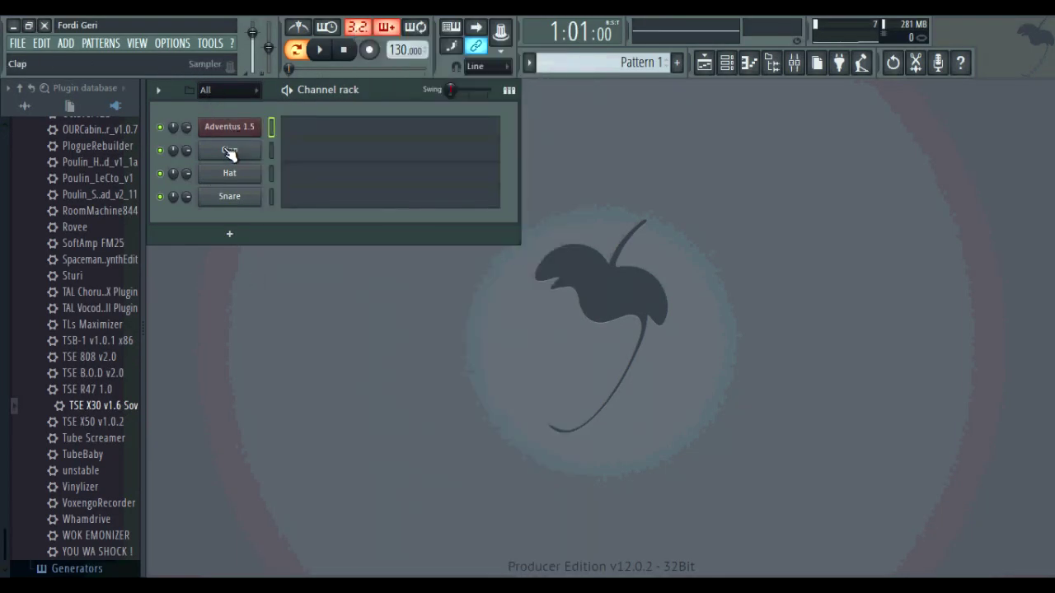
key("alt+Delete")
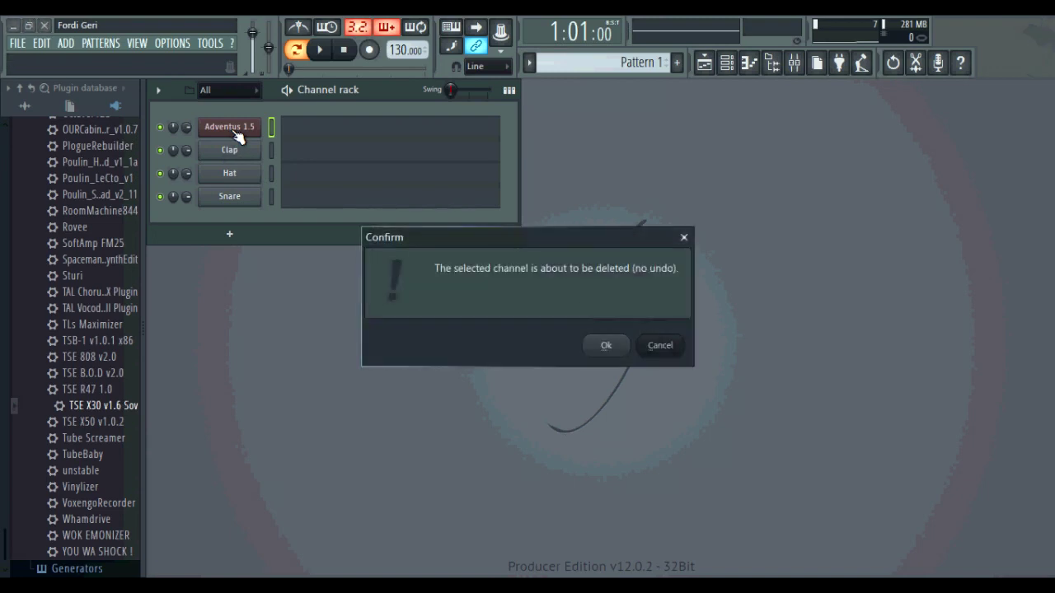
key("Return")
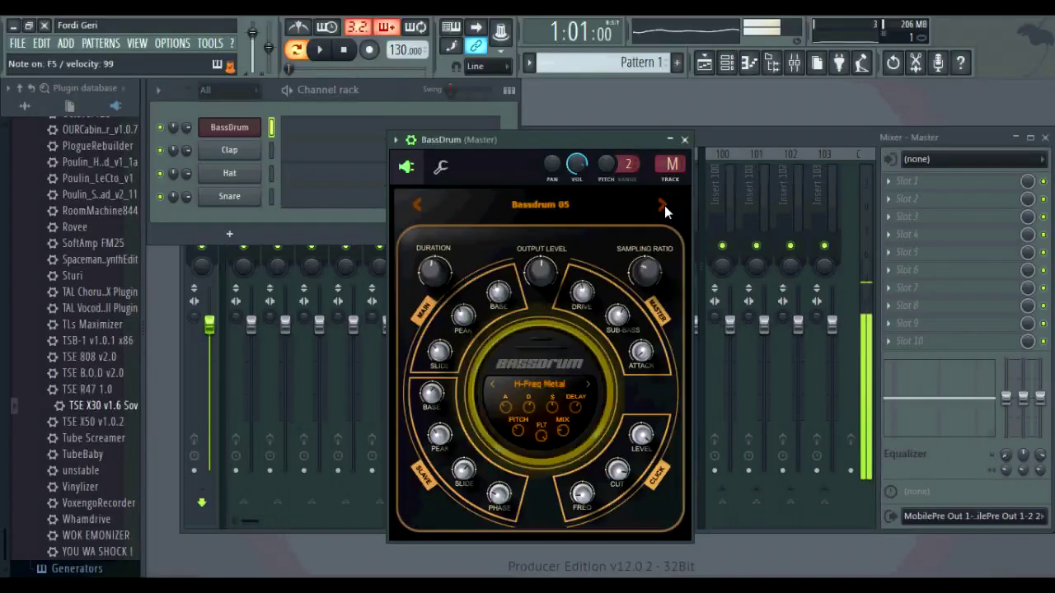
Step: Step through six BassDrum presets, then show the channel's Replace instrument list
left_click(664, 205)
left_click(664, 205)
left_click(665, 205)
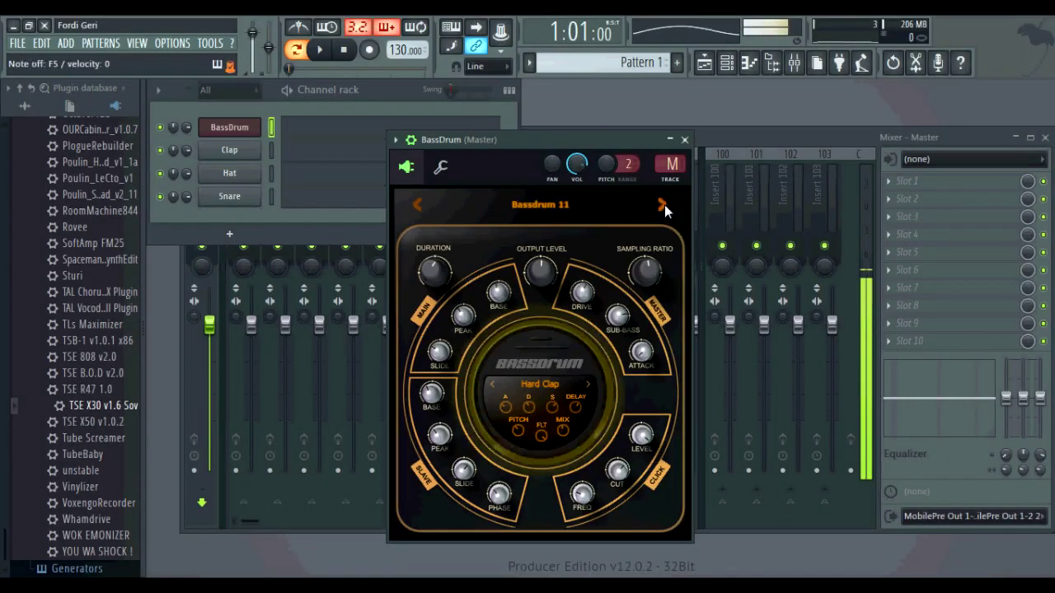
left_click(665, 204)
left_click(664, 205)
left_click(665, 204)
left_click(664, 204)
left_click(664, 204)
left_click(665, 204)
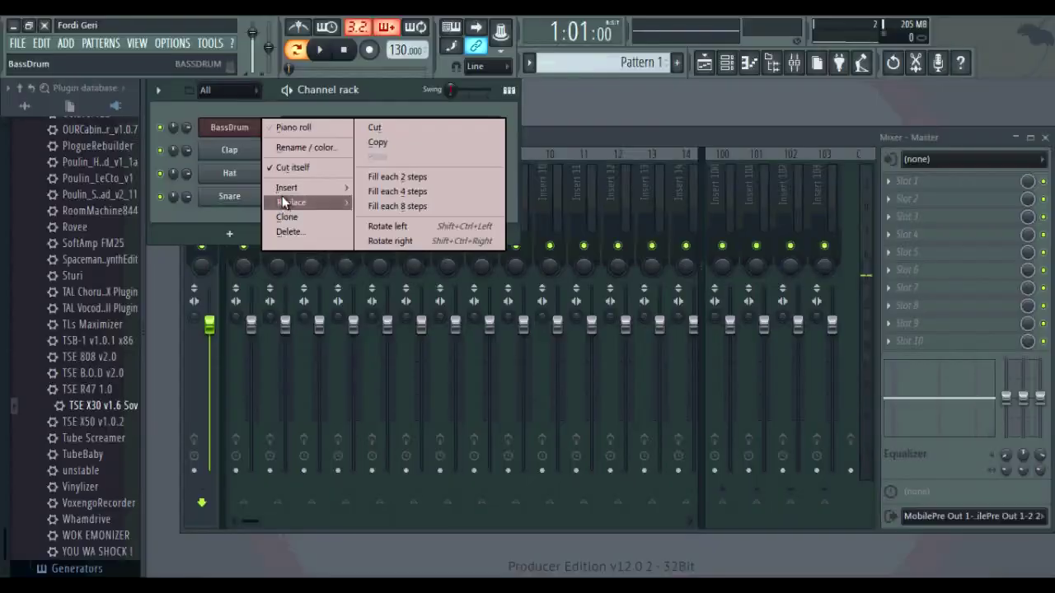
mouse_move(285, 199)
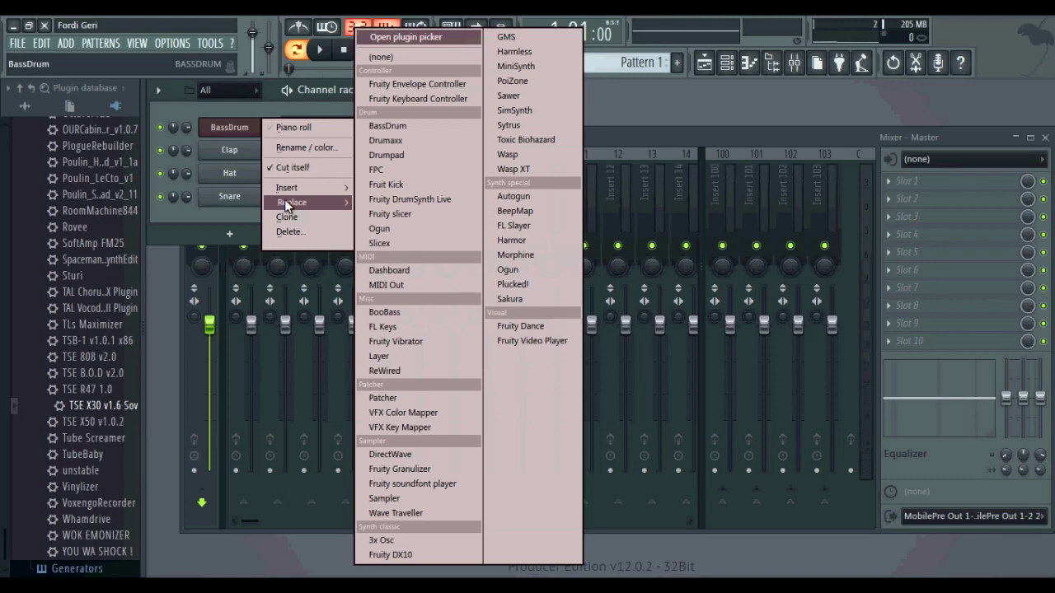
Step: Replace BassDrum with GMS, move its editor left, and play a note
left_click(513, 38)
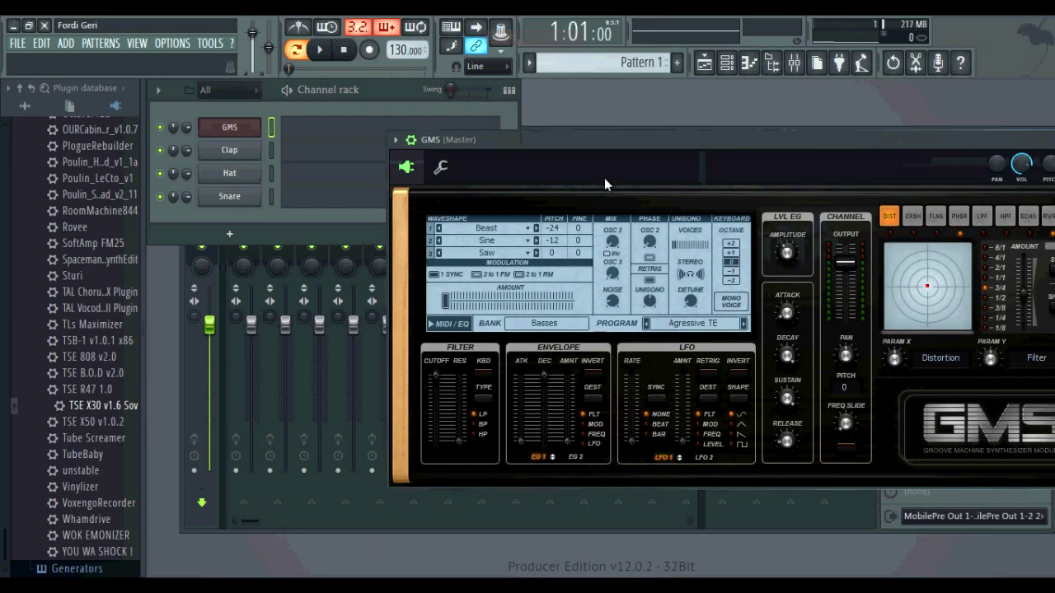
left_click_drag(576, 138, 380, 149)
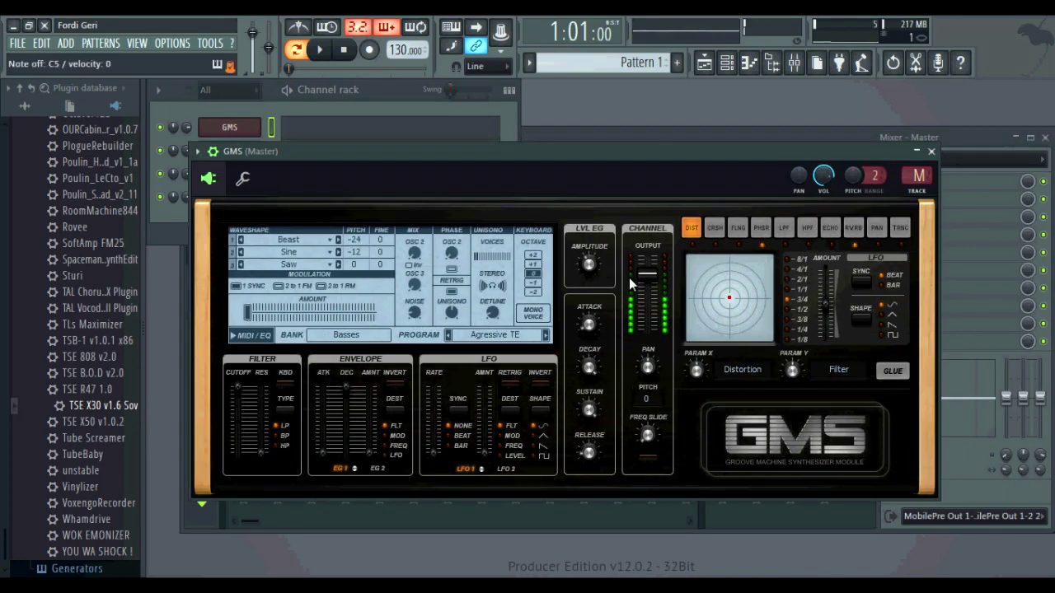
key("e")
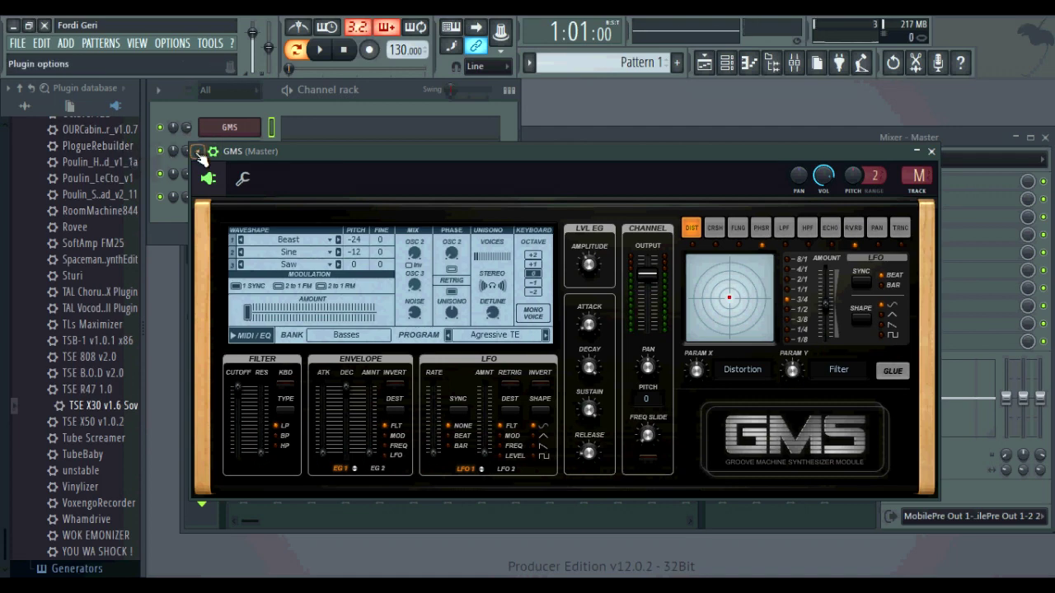
Step: Switch GMS between its channel settings and synth controls, and toggle the editor's header row
left_click(244, 180)
left_click(211, 181)
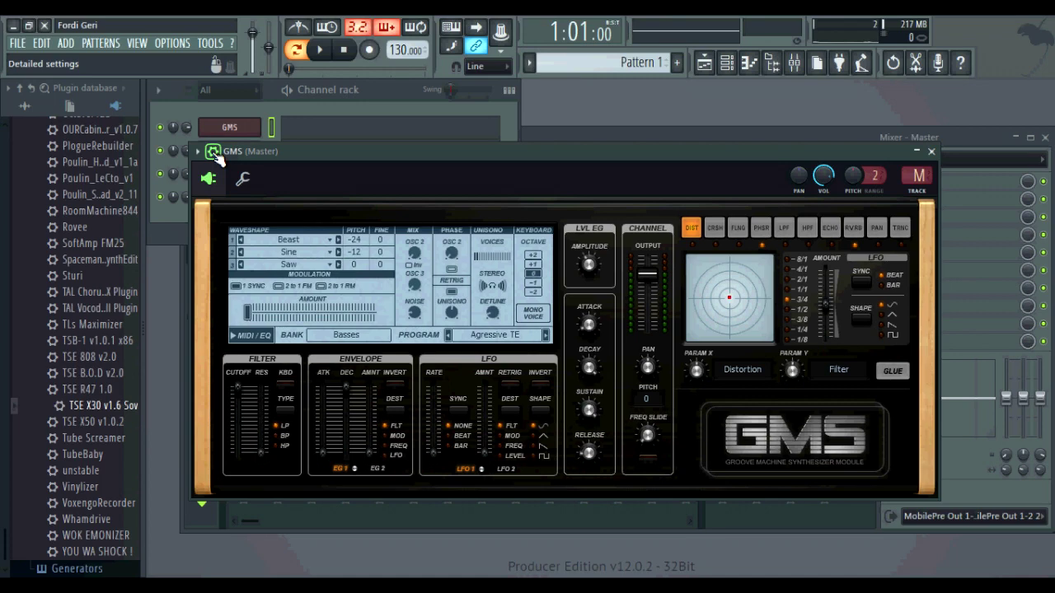
left_click(212, 152)
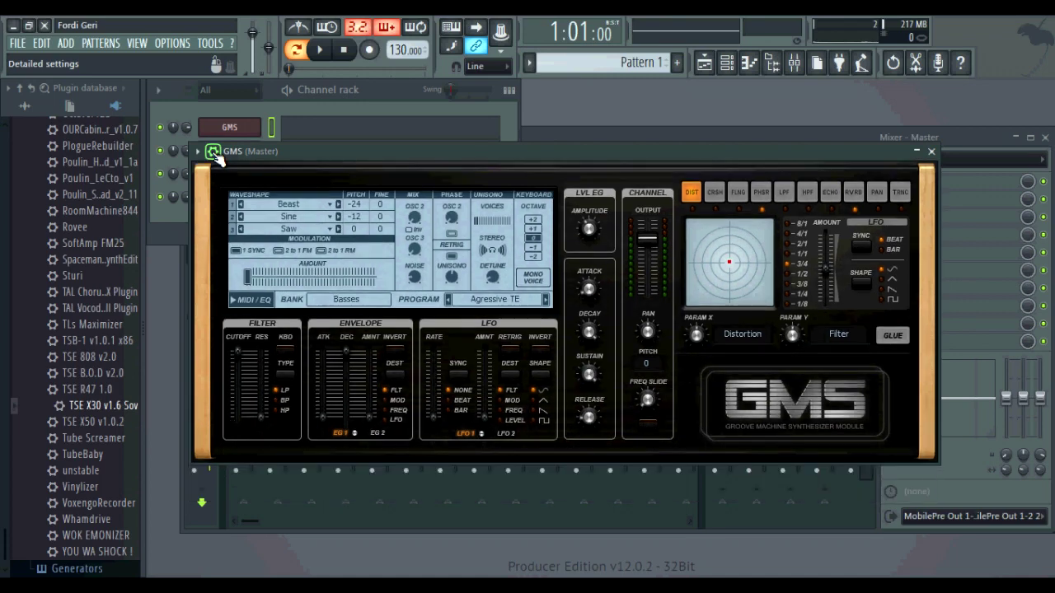
left_click(213, 152)
left_click(213, 153)
left_click(213, 154)
left_click(216, 156)
left_click(214, 154)
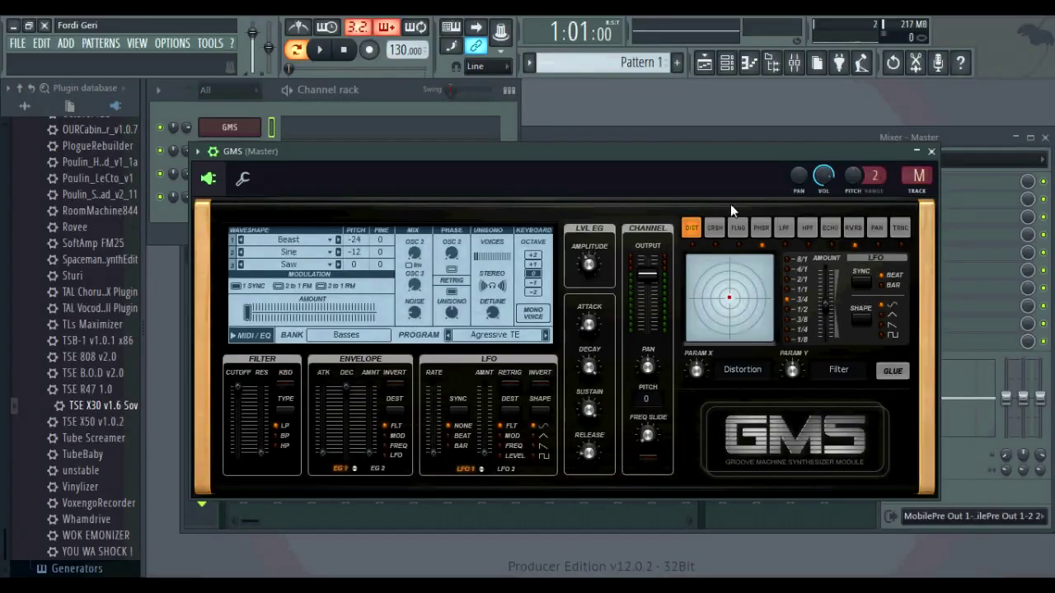
Step: Browse GMS presets and load Funky Saw 2 TE from the Basses bank
left_click(198, 152)
mouse_move(220, 204)
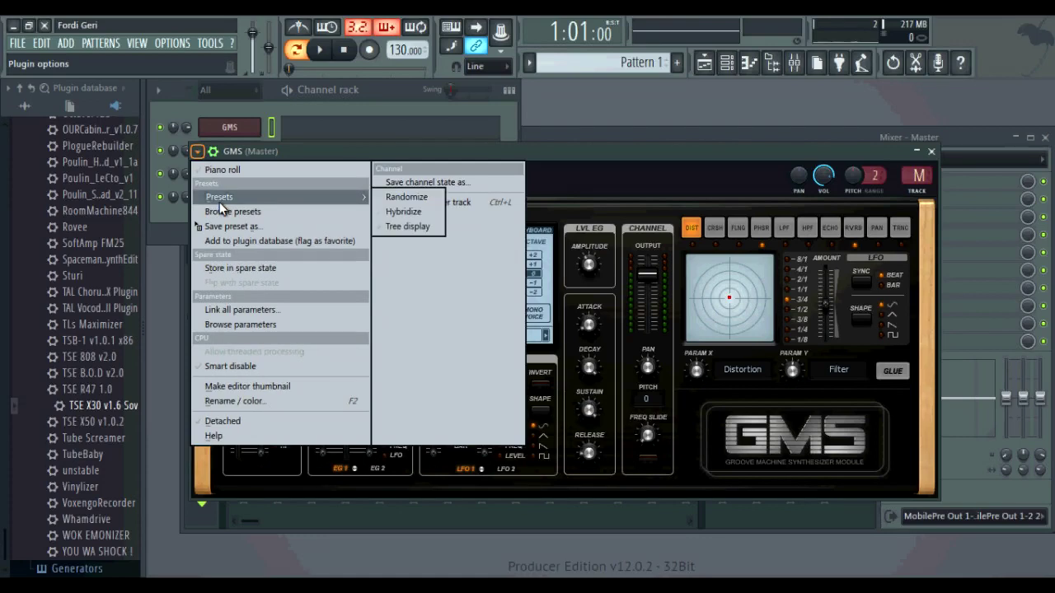
left_click(674, 158)
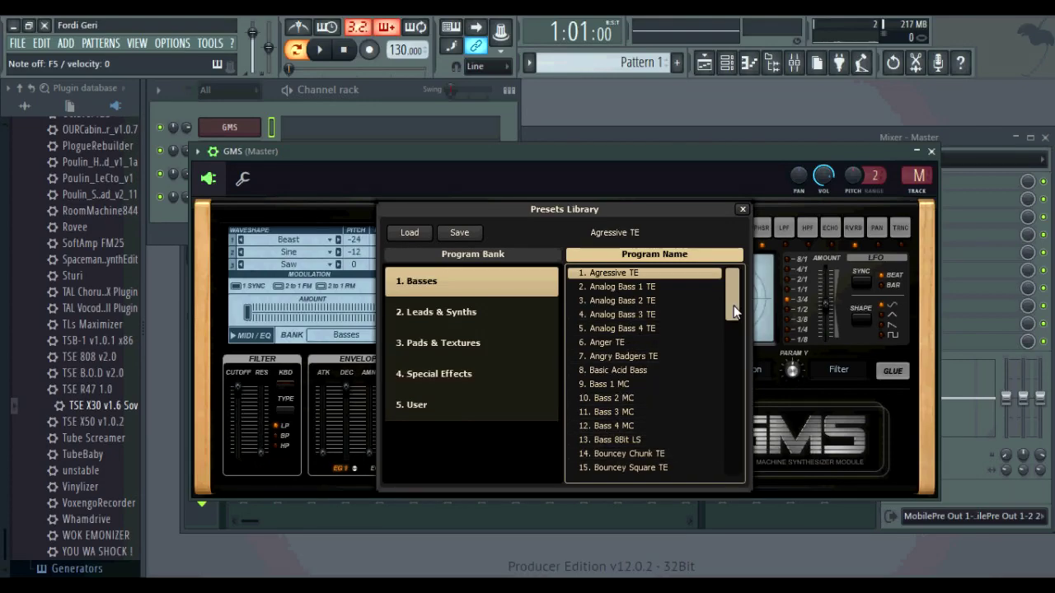
scroll(725, 371, "down", 6)
left_click(624, 385)
left_click(624, 392)
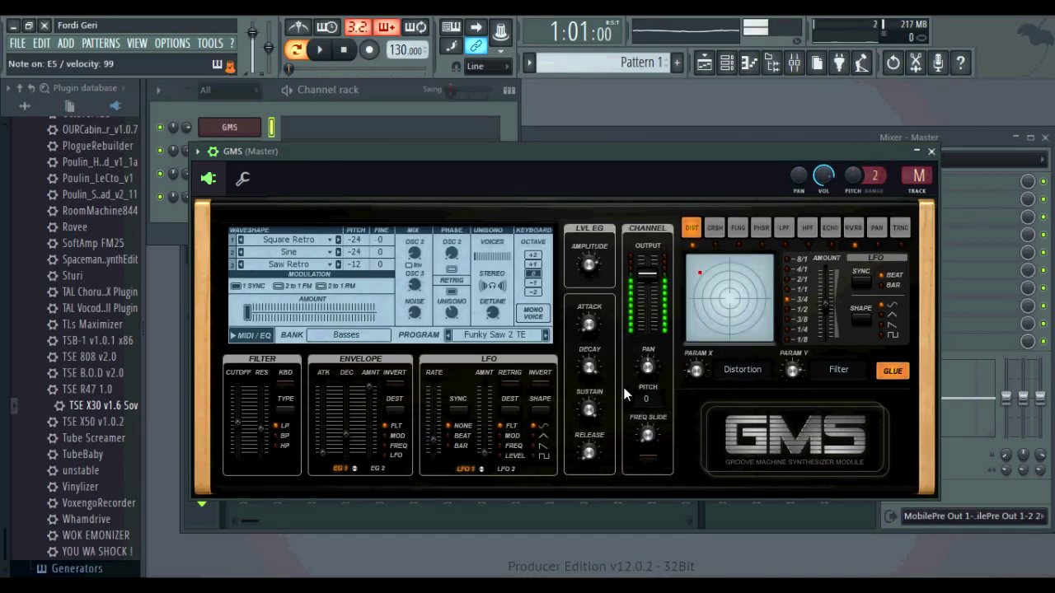
Step: Load Epic Chordz TE from Leads & Synths, then Texture 1 MC from Pads & Textures
left_click(373, 337)
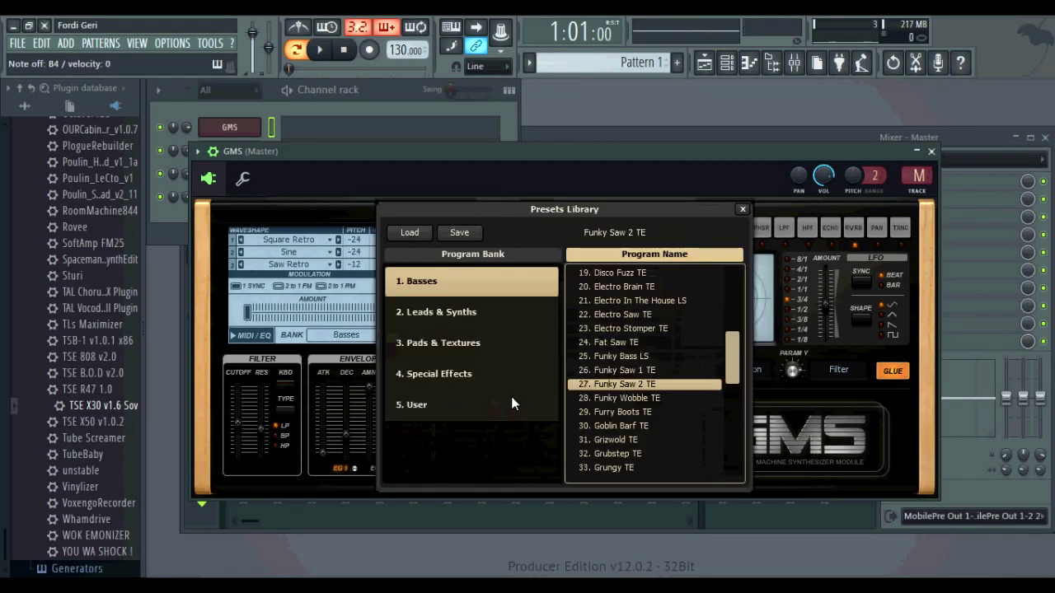
left_click(475, 318)
double_click(630, 302)
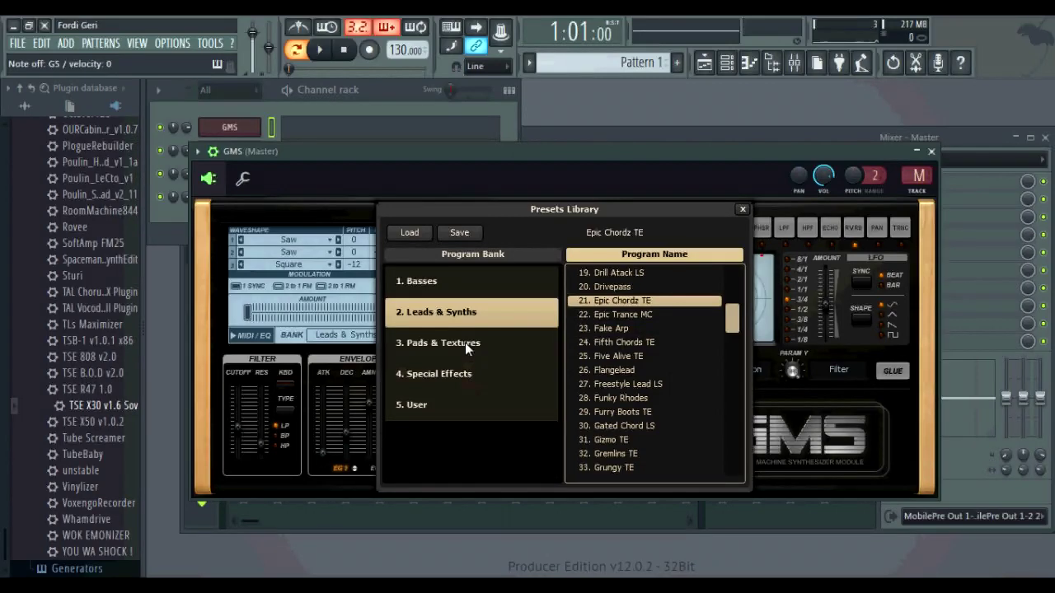
left_click(465, 342)
double_click(612, 372)
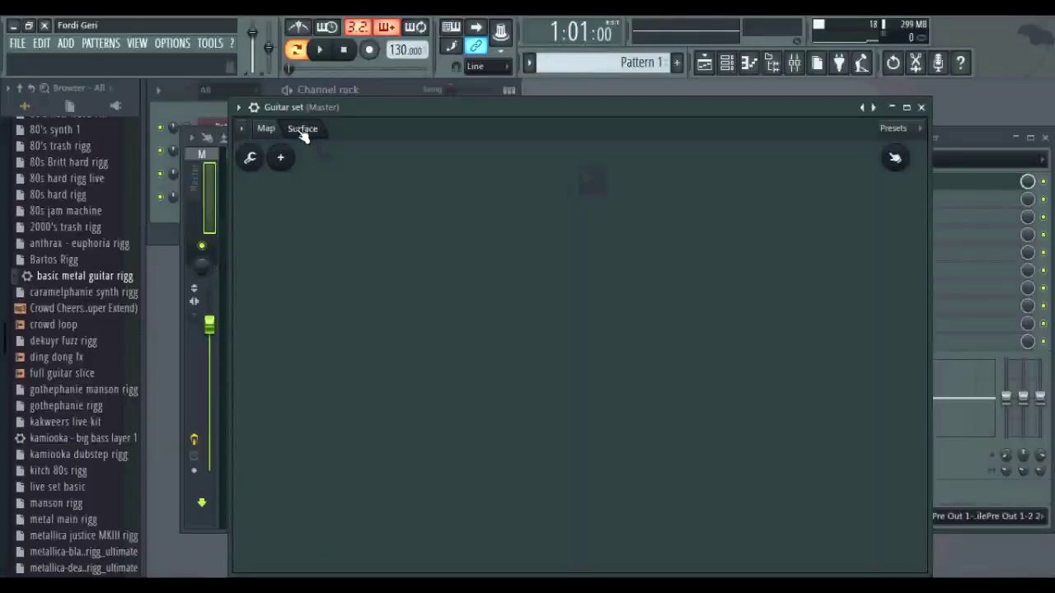
Step: Add a Button control to the Guitar set rig's Patcher surface
left_click(271, 130)
left_click(301, 129)
left_click(281, 159)
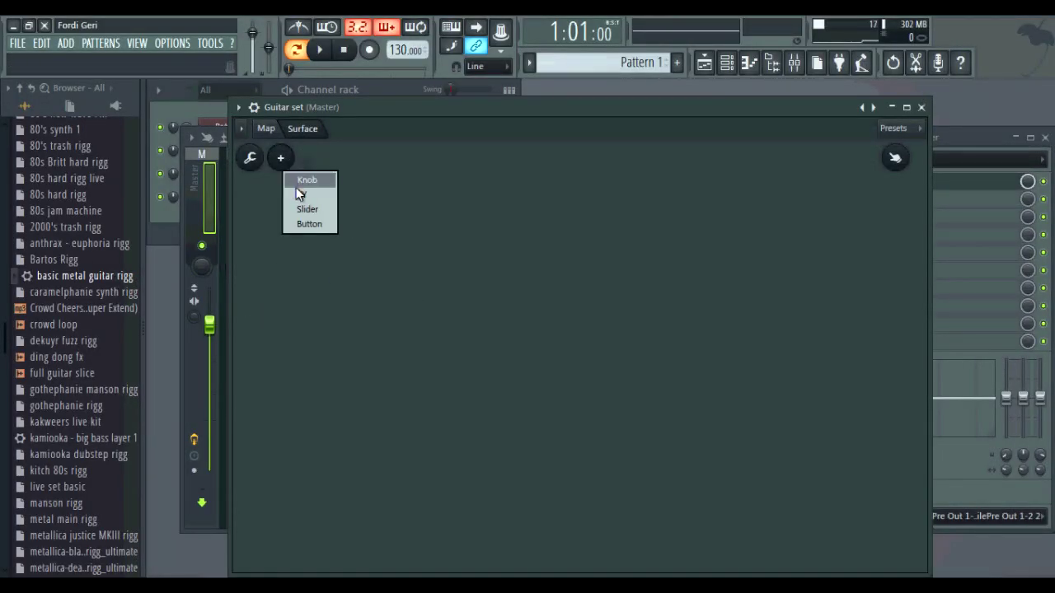
left_click(307, 224)
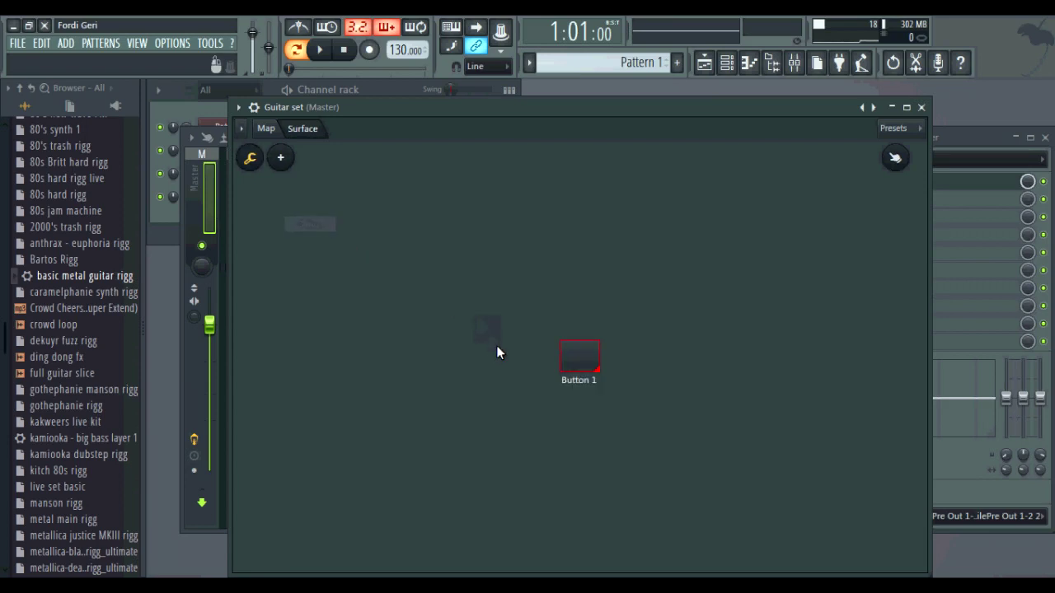
Step: Back in the routing map, open the EMONIZER and NadIR plugin editors, then close NadIR
left_click(266, 129)
left_click(293, 132)
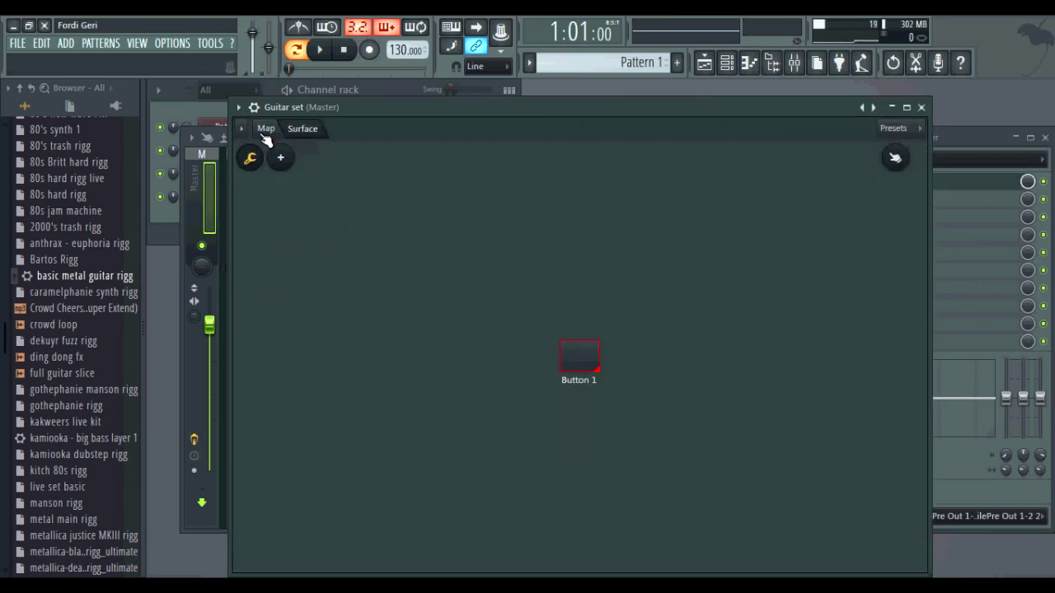
left_click(266, 132)
left_click(293, 132)
left_click(268, 136)
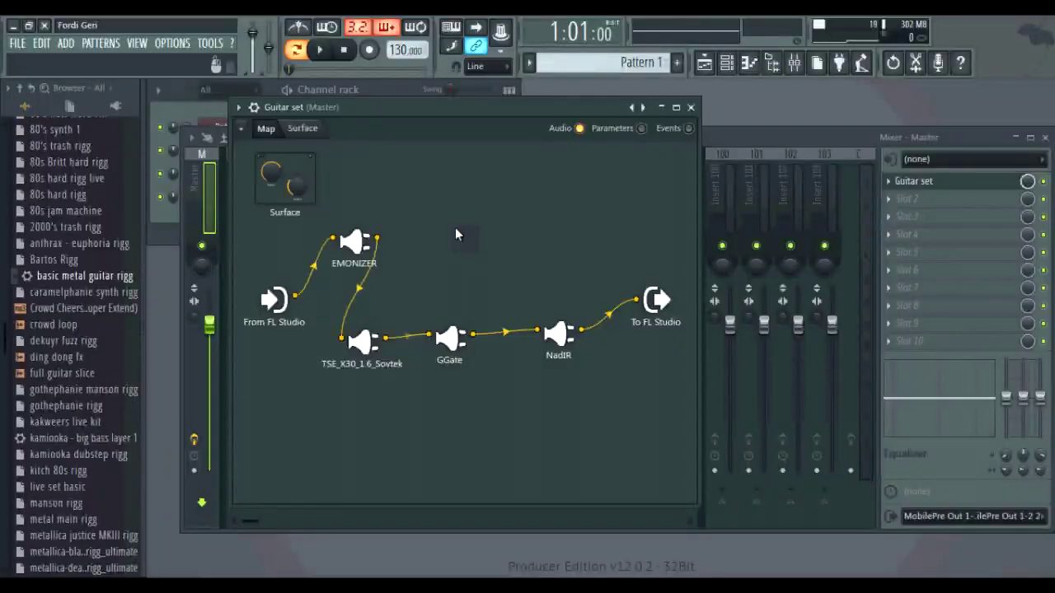
double_click(353, 240)
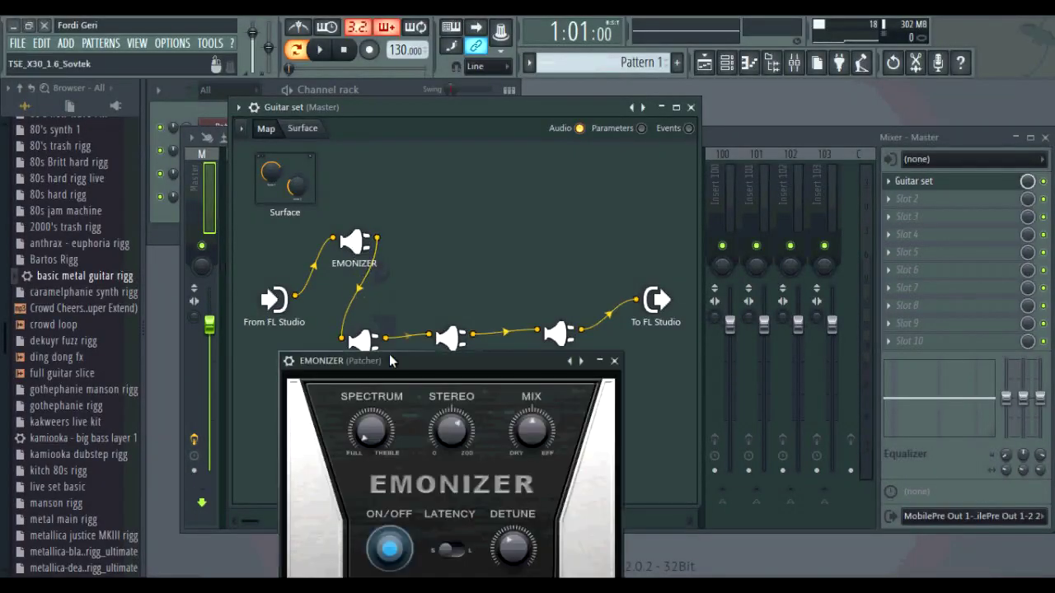
double_click(450, 337)
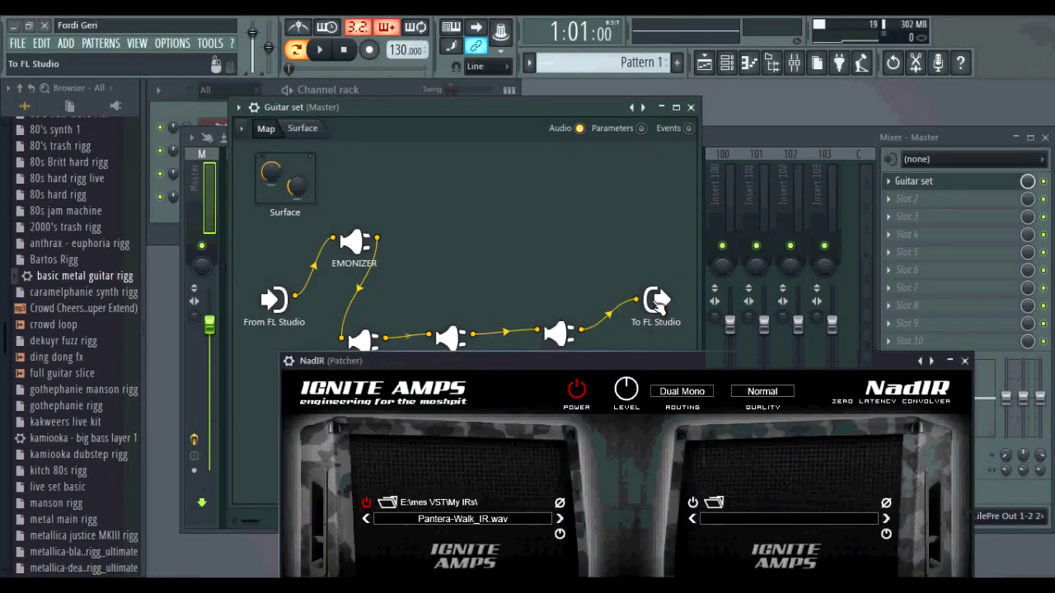
left_click_drag(803, 367, 725, 211)
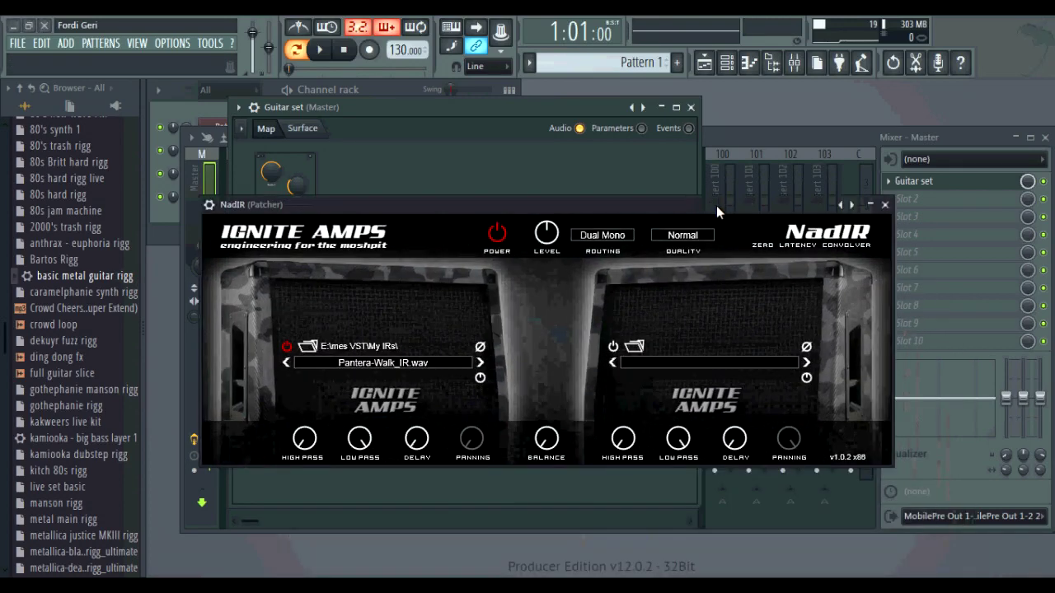
left_click(884, 204)
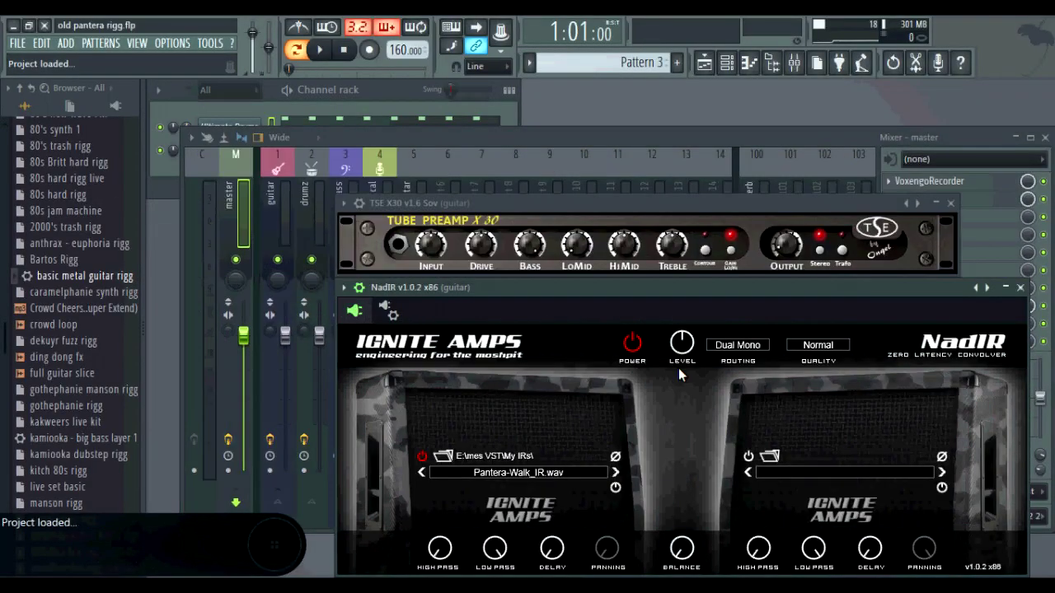
Step: Save the guitar mixer track's state, then start a new empty project
left_click(969, 133)
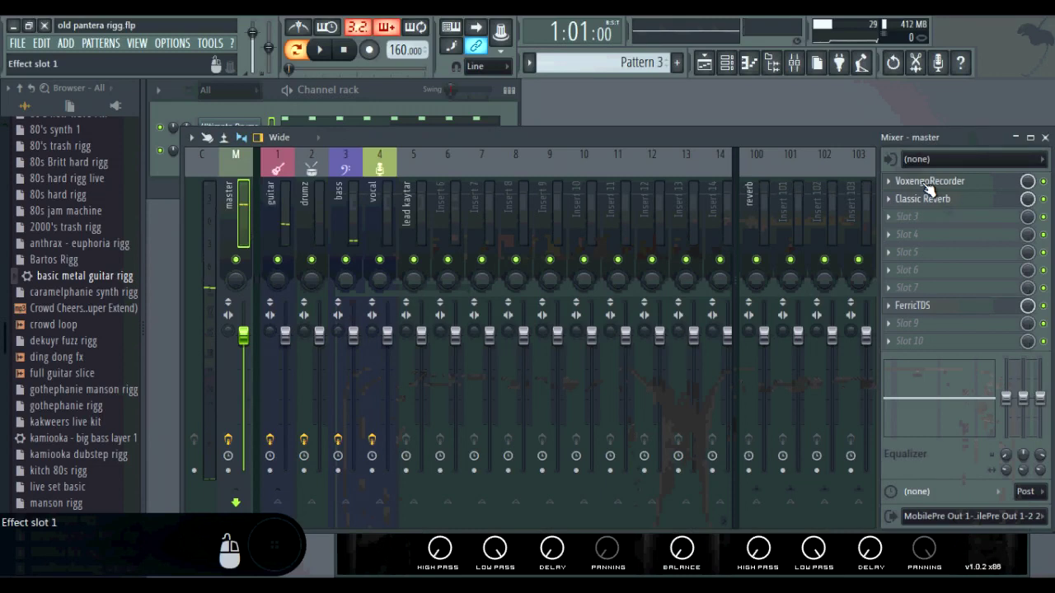
left_click(268, 198)
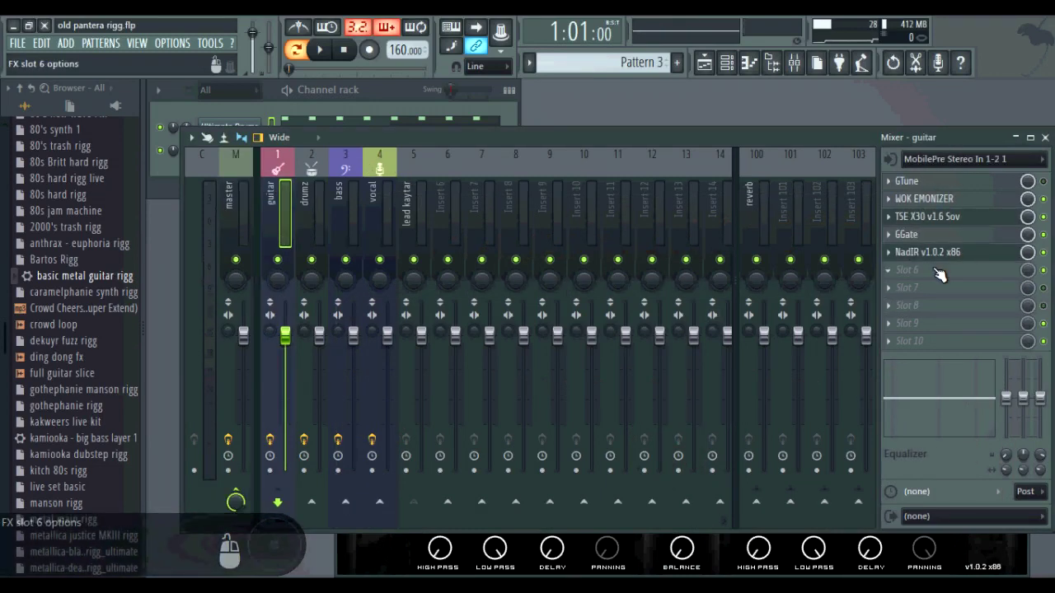
left_click(197, 137)
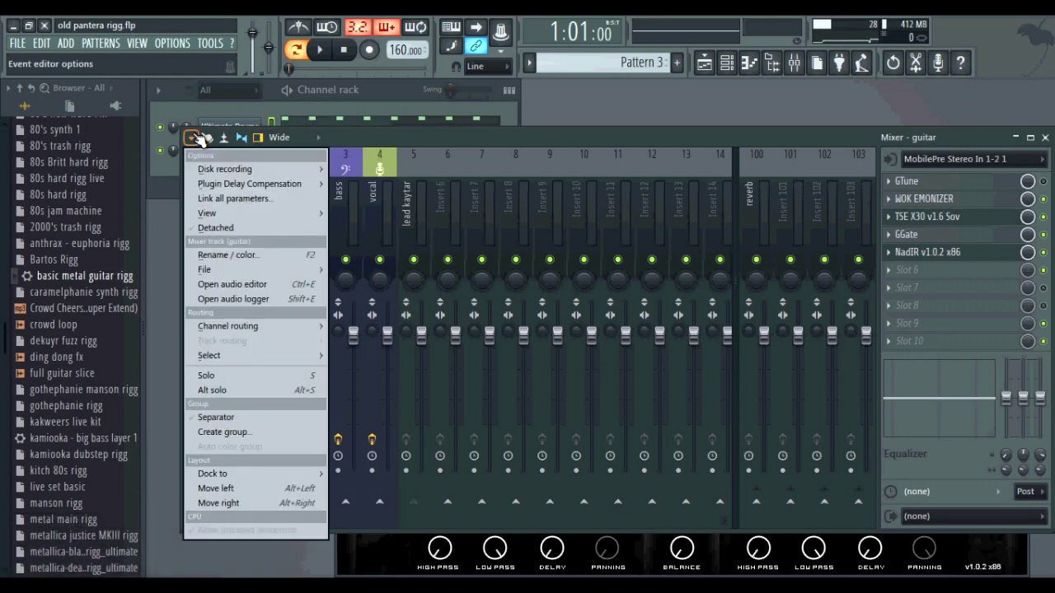
mouse_move(210, 269)
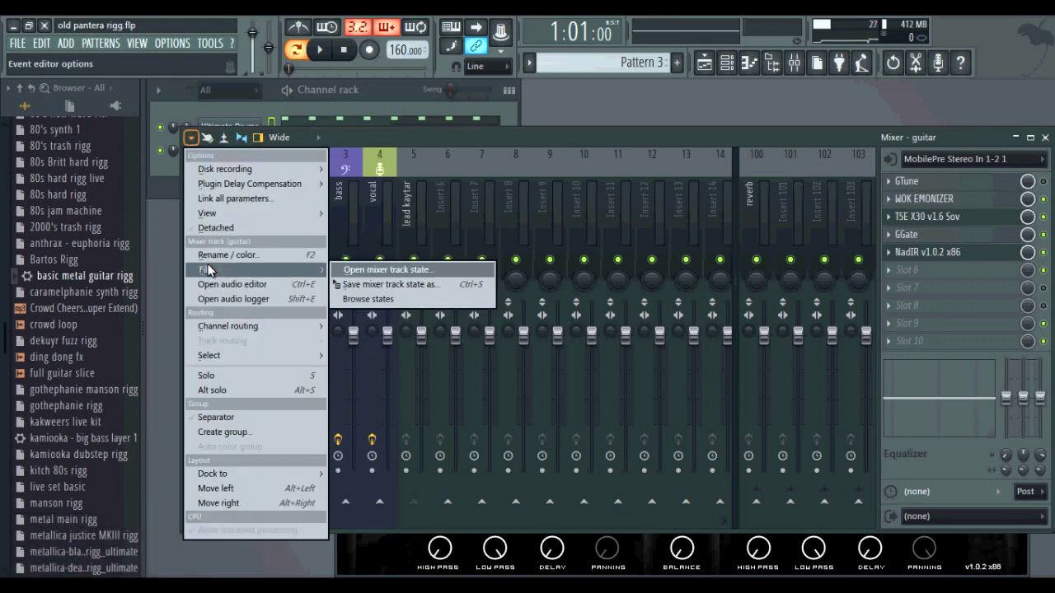
left_click(392, 290)
key("Escape")
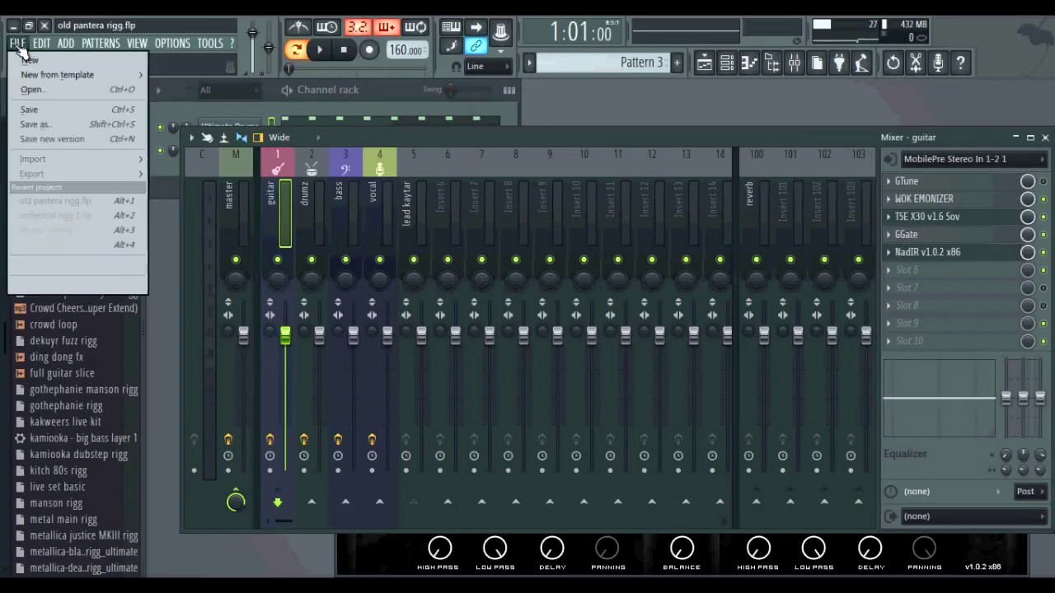
left_click(29, 59)
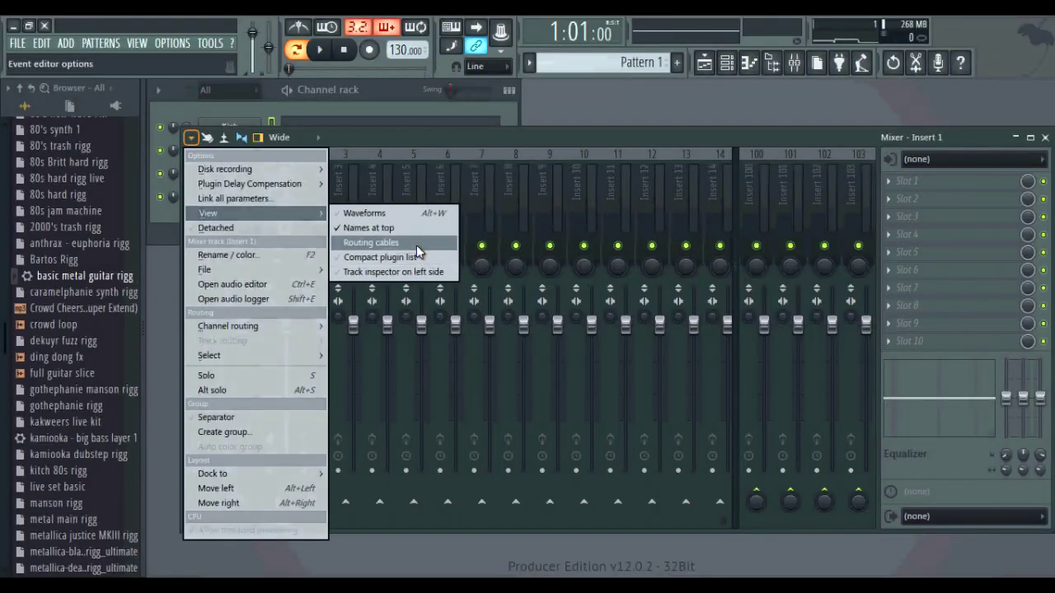
Step: Turn on mixer routing cables and send Insert 1 to Inserts 12 and 13
left_click(416, 245)
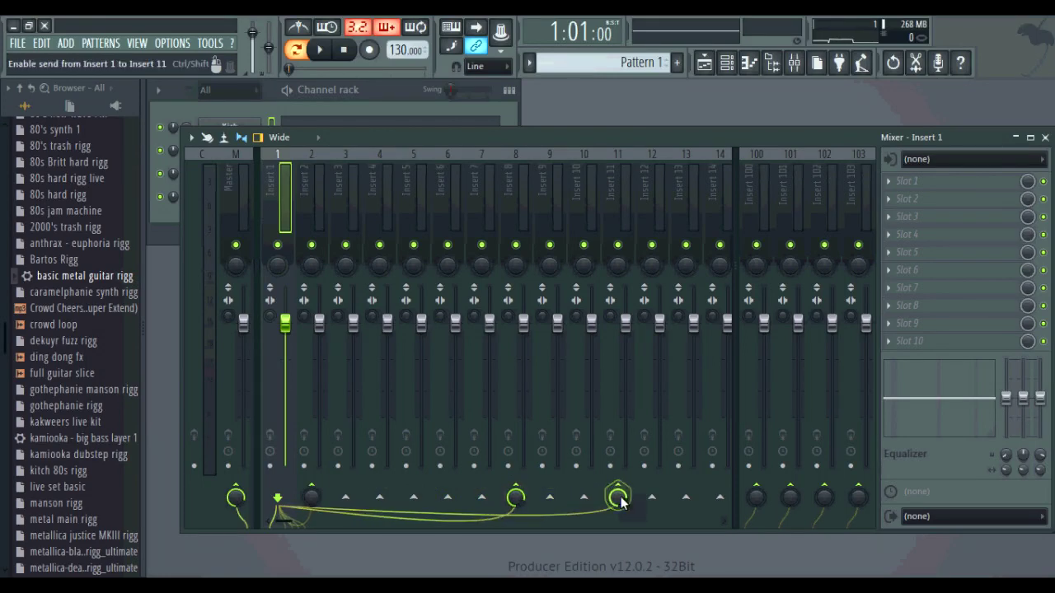
left_click(653, 498)
left_click(686, 498)
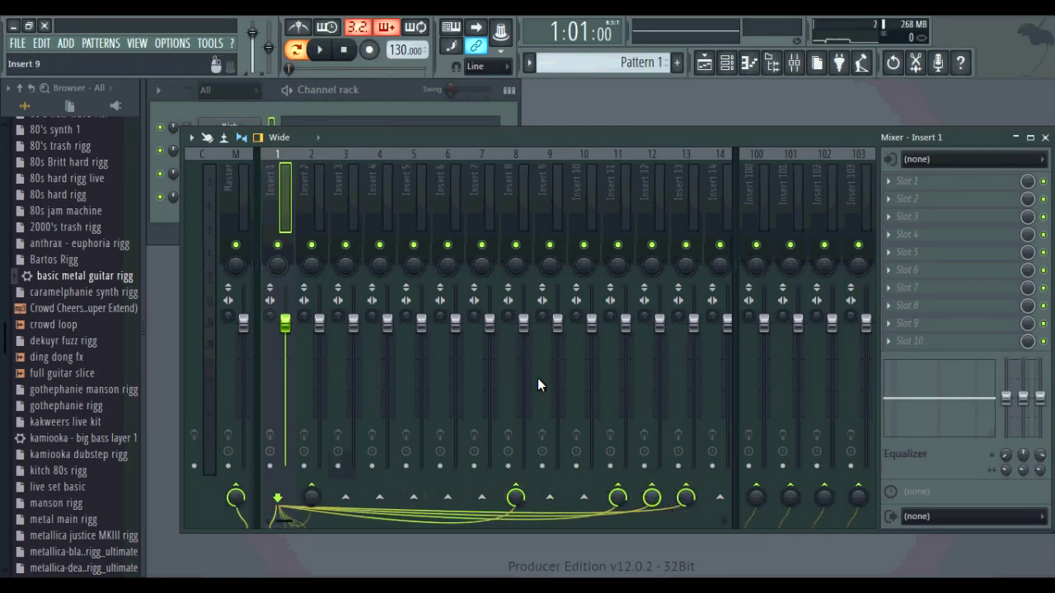